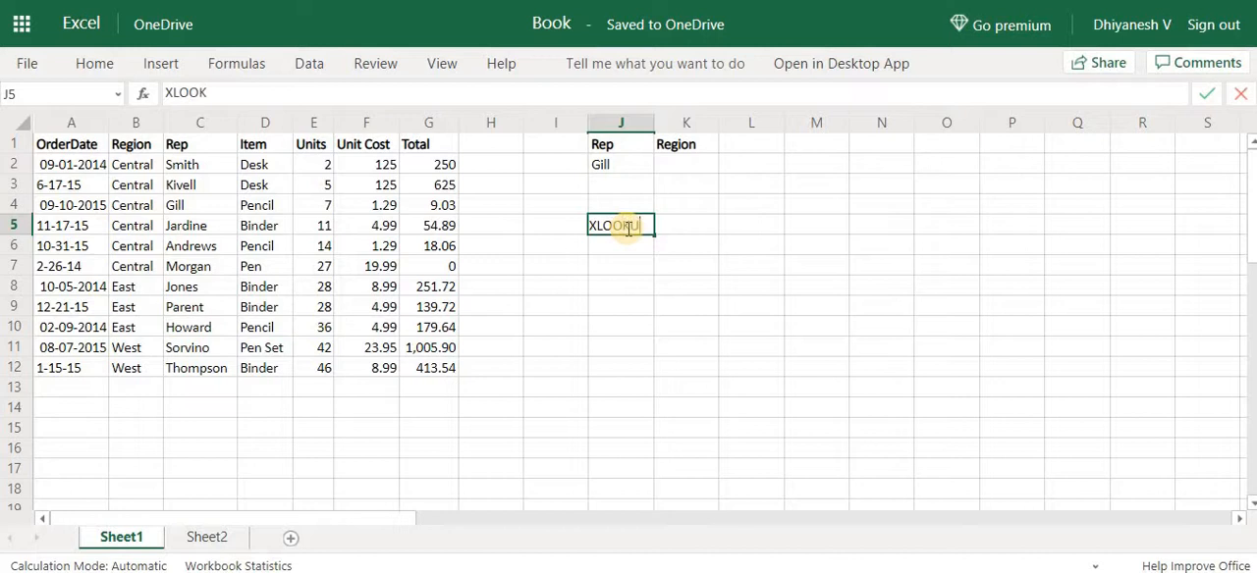
Enter the heading XLOOKUP in cell J5 and make it bold
key(Return)
click(629, 234)
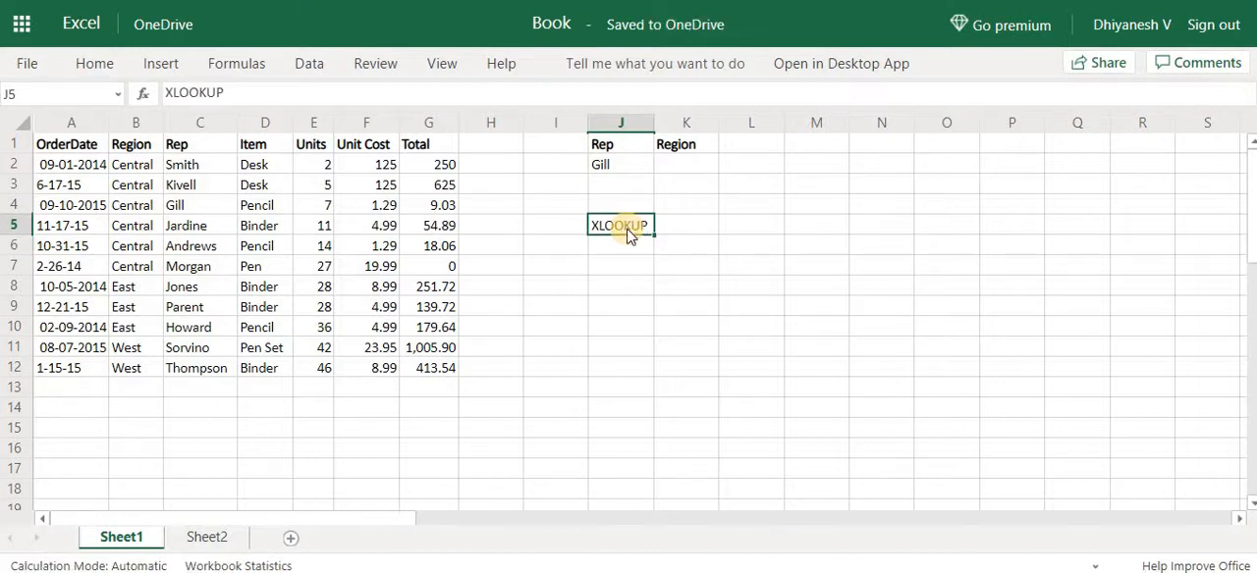
key(ctrl+b)
key(Return)
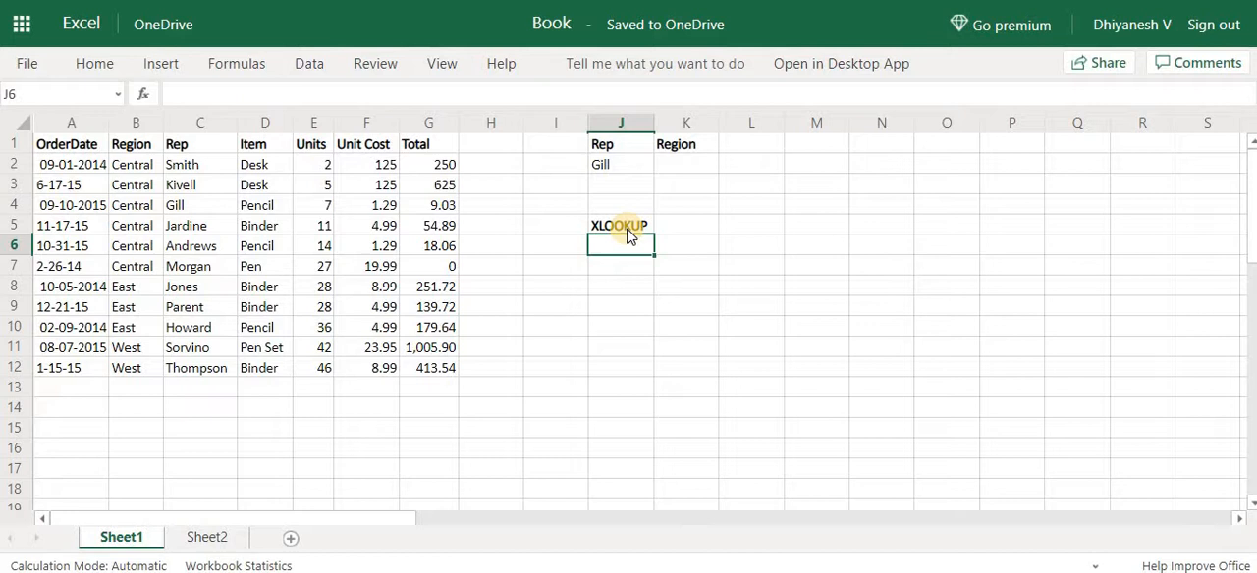
click(627, 229)
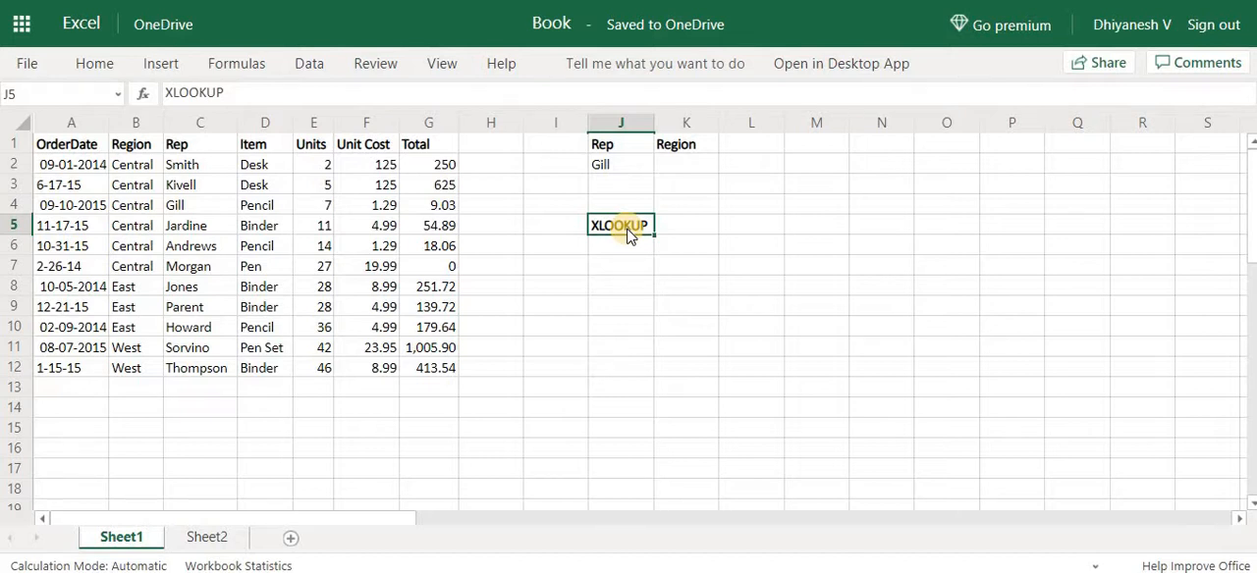
key(Return)
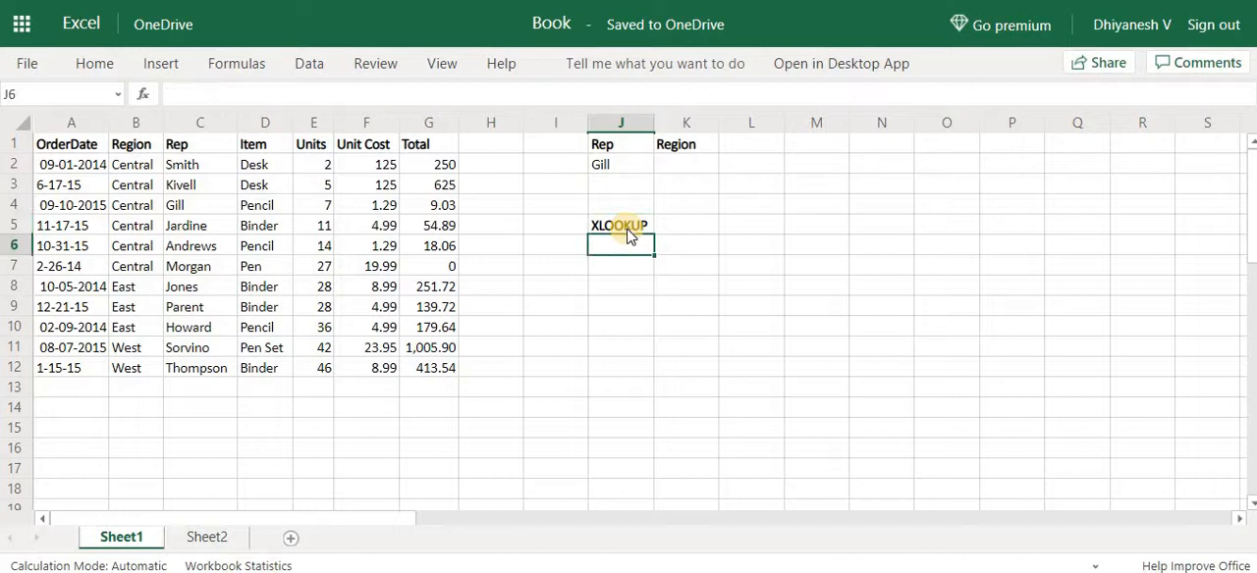
Enter the text Hlookup in cell J6, directly below the XLOOKUP heading
text(Hllo)
key(BackSpace)
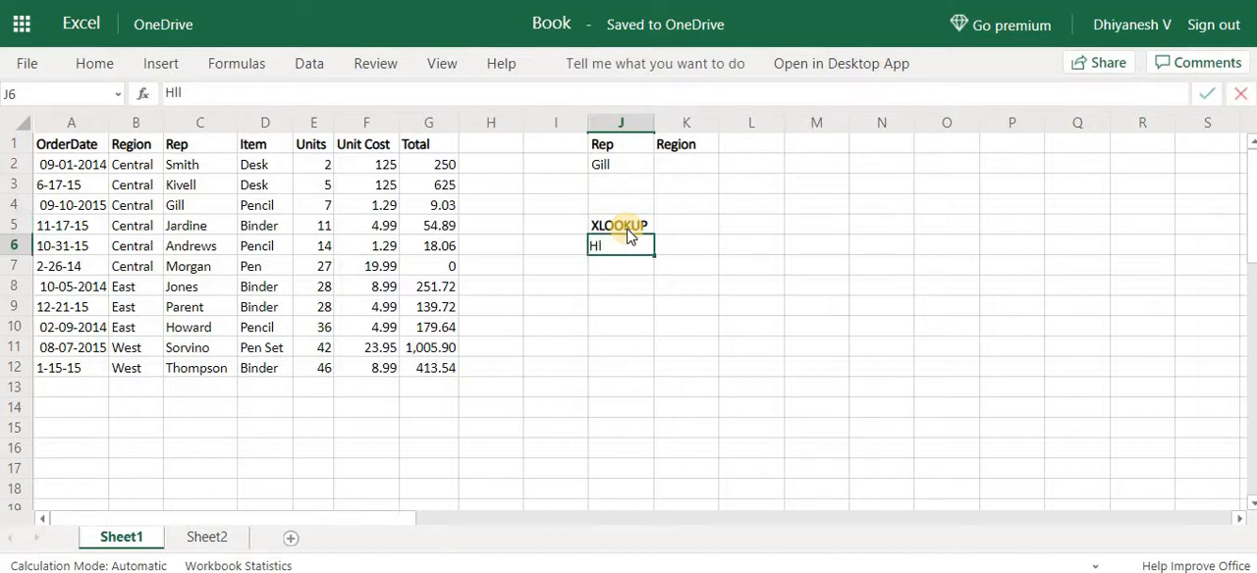
text(ookup)
key(Return)
key(Up)
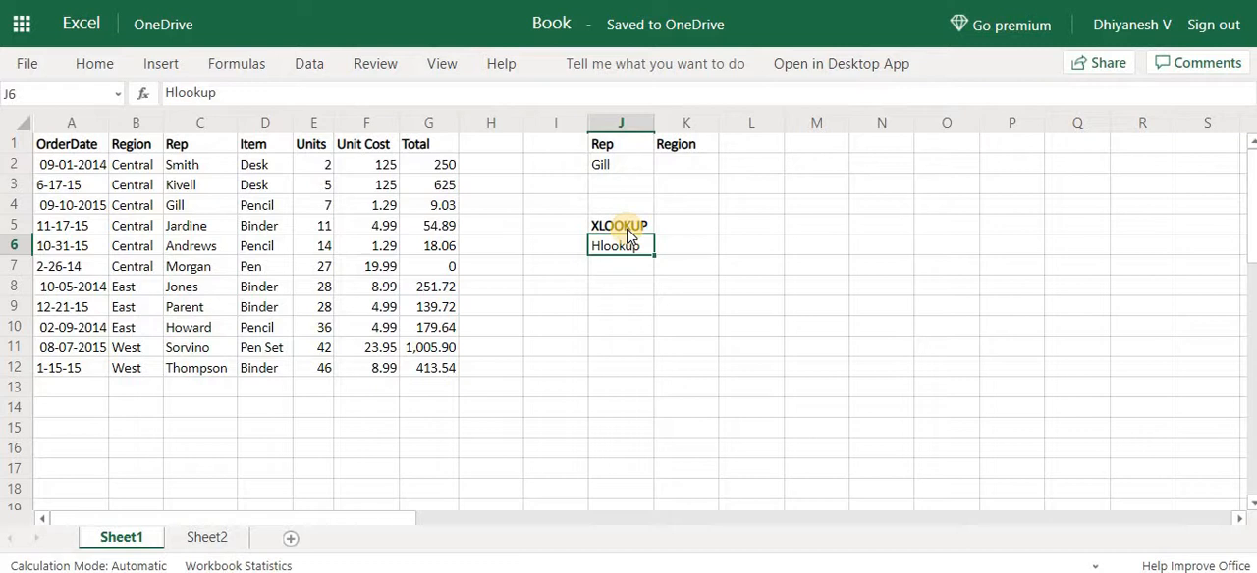
Clear the XLOOKUP and Hlookup text from cells J5 and J6
click(627, 228)
key(shift+Down)
key(Delete)
key(Up)
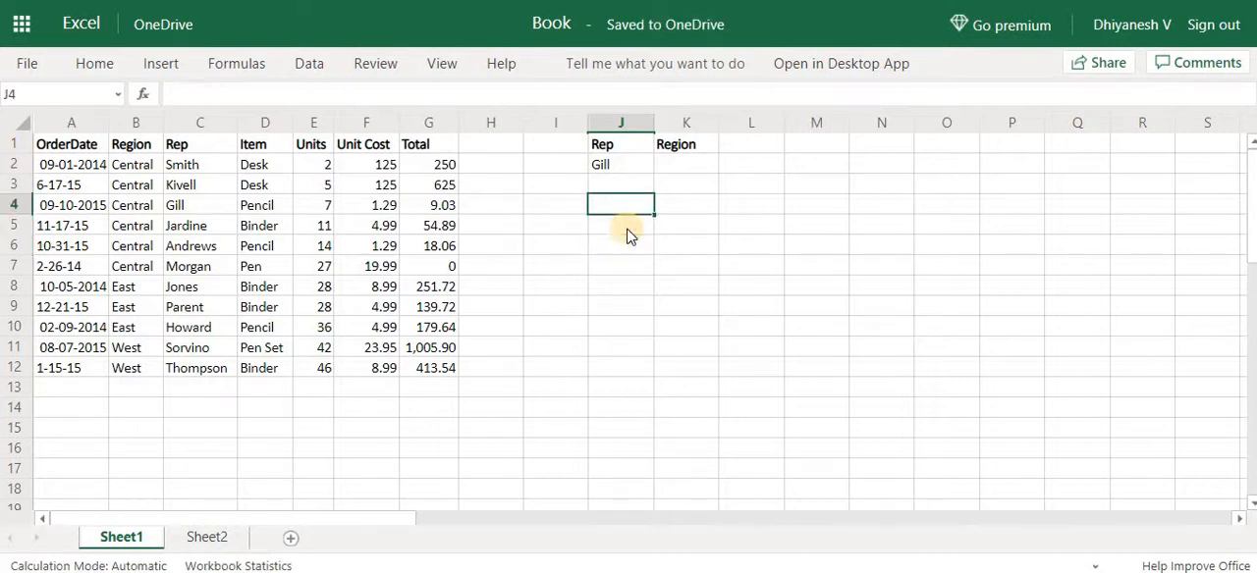
key(Up)
key(Up)
key(Up)
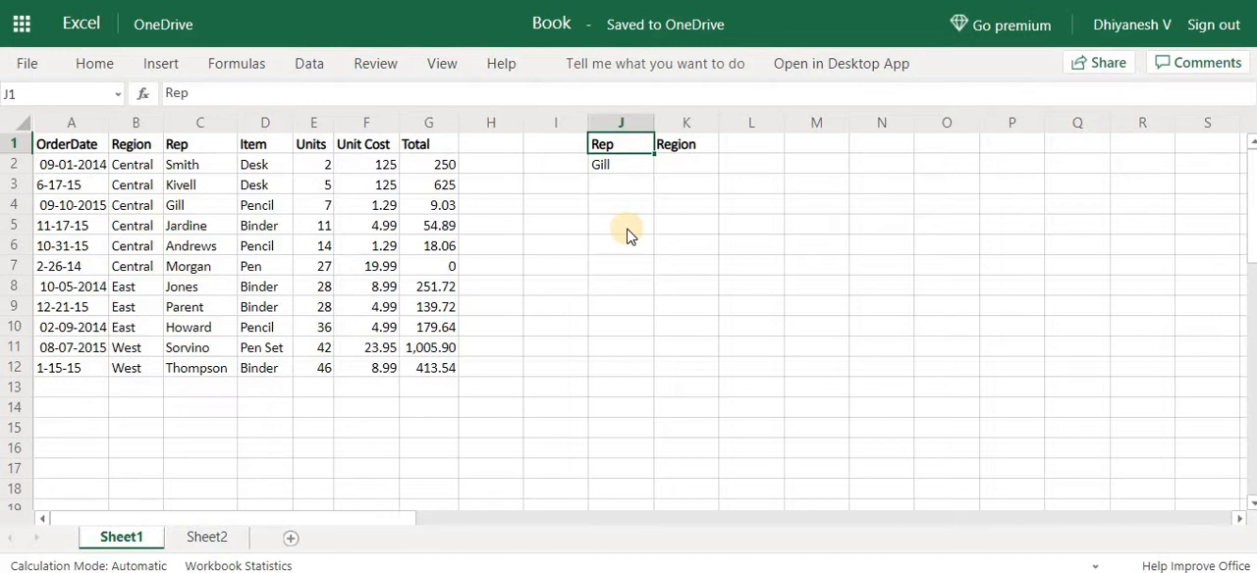
Start an XLOOKUP formula in K2 under Region, with the absolute reference $J$2 as the lookup value
click(619, 165)
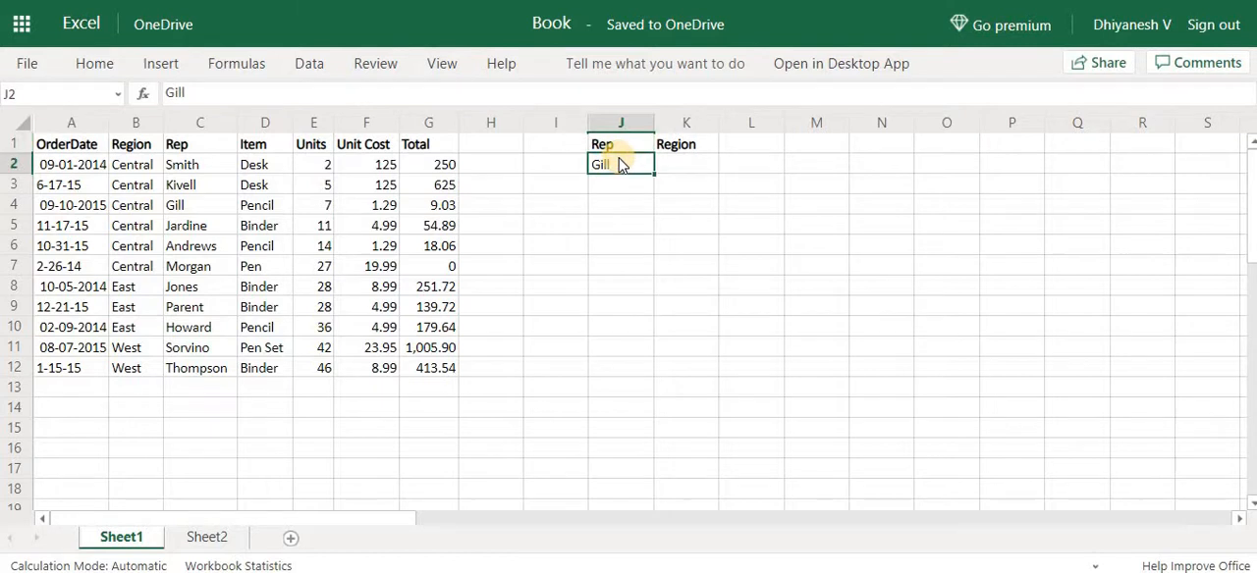
key(Tab)
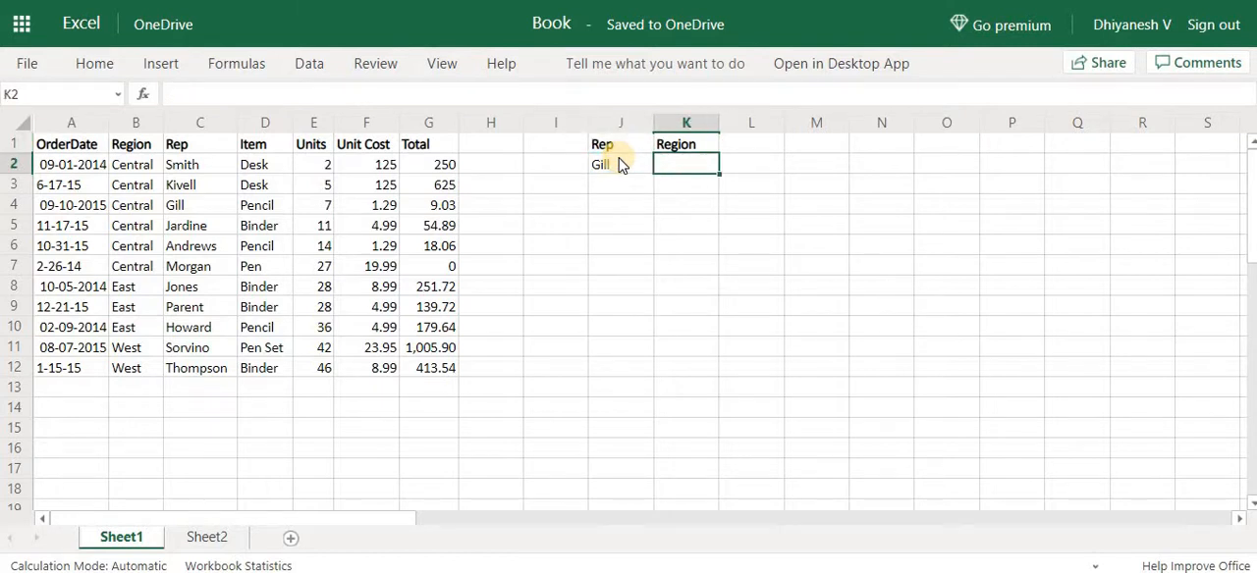
text(=x)
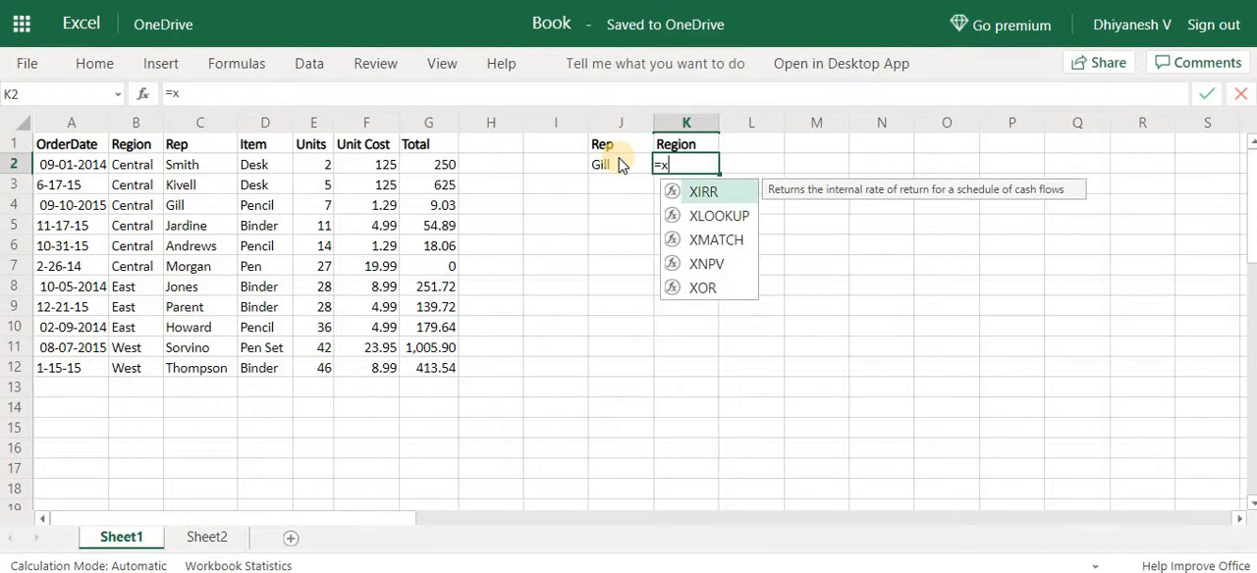
key(Down)
key(Tab)
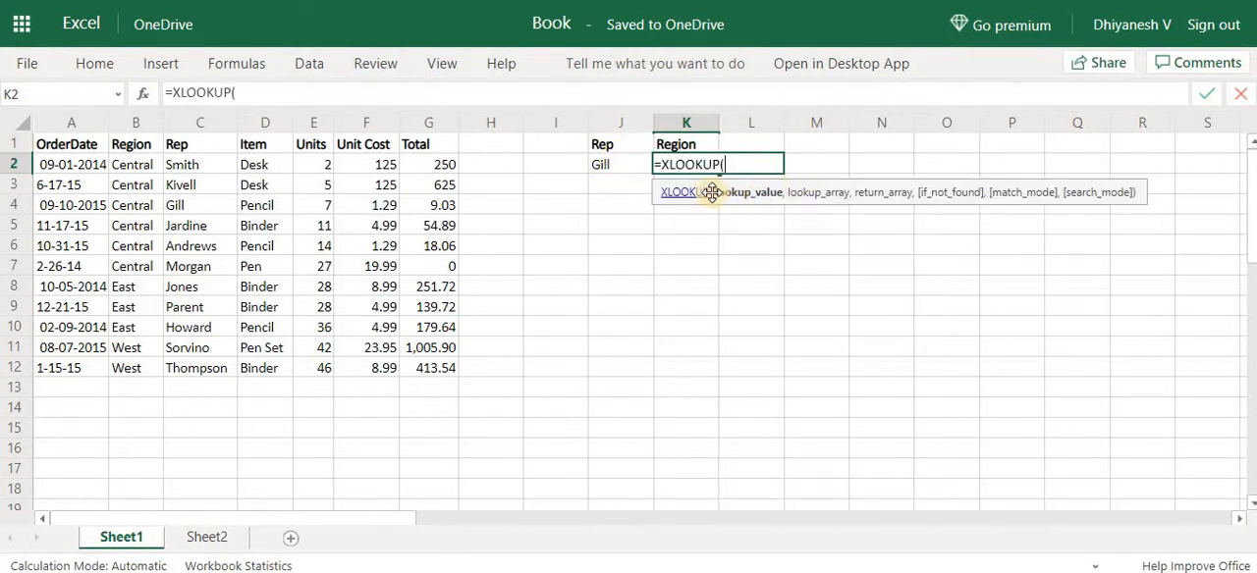
click(619, 169)
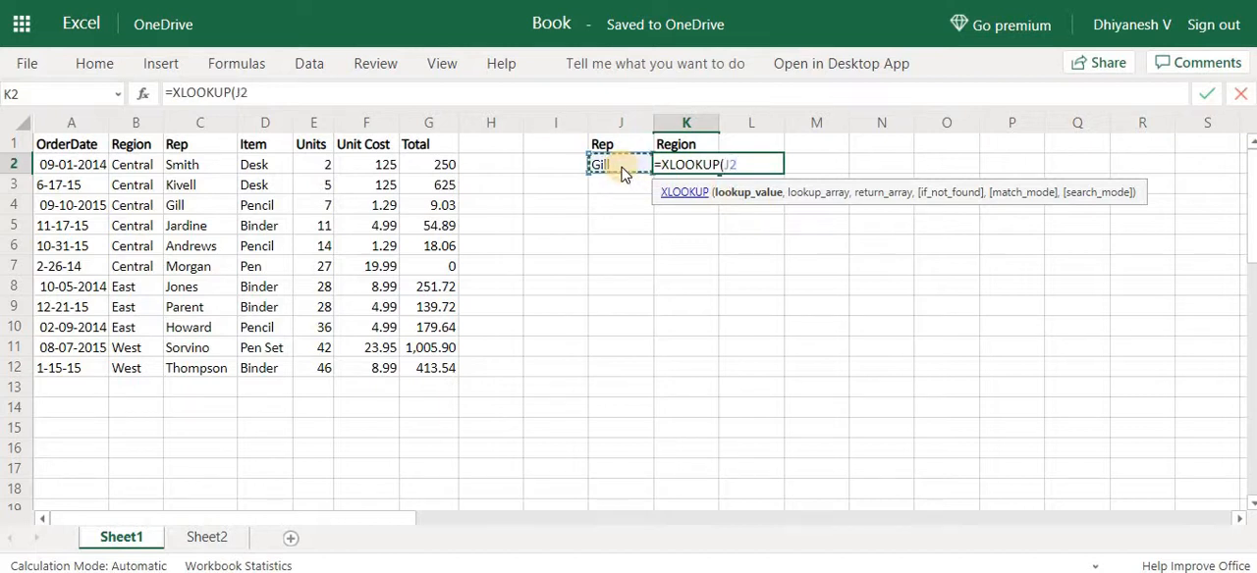
key(F4)
text(,)
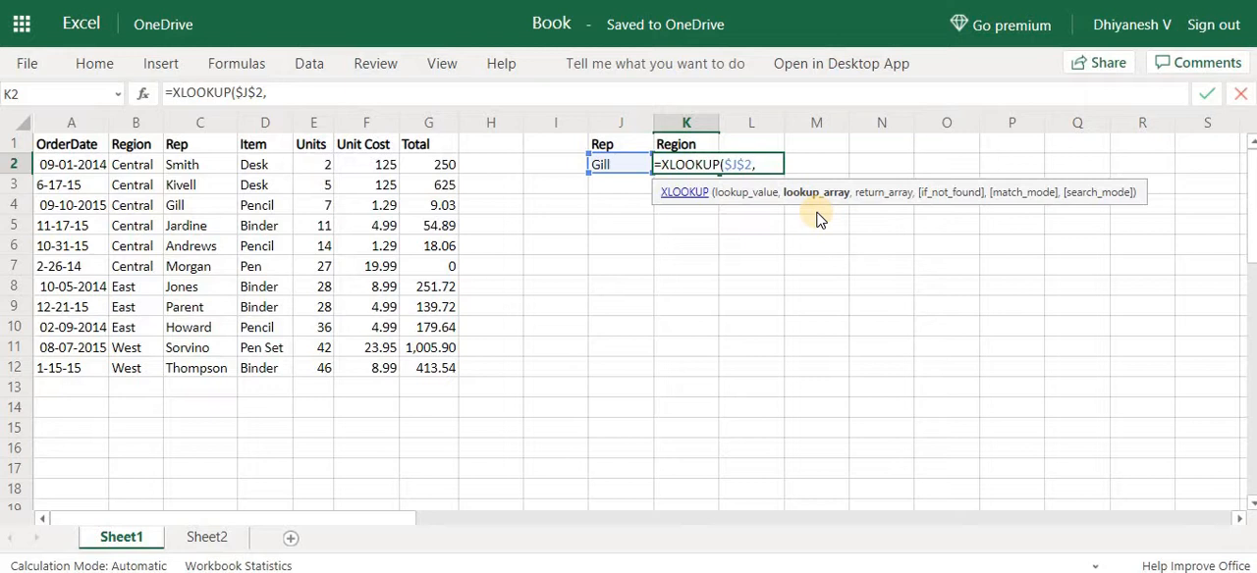
Try the vertical range C1:C12 and the horizontal range A3:G3 as the formula's lookup array
click(214, 159)
key(Up)
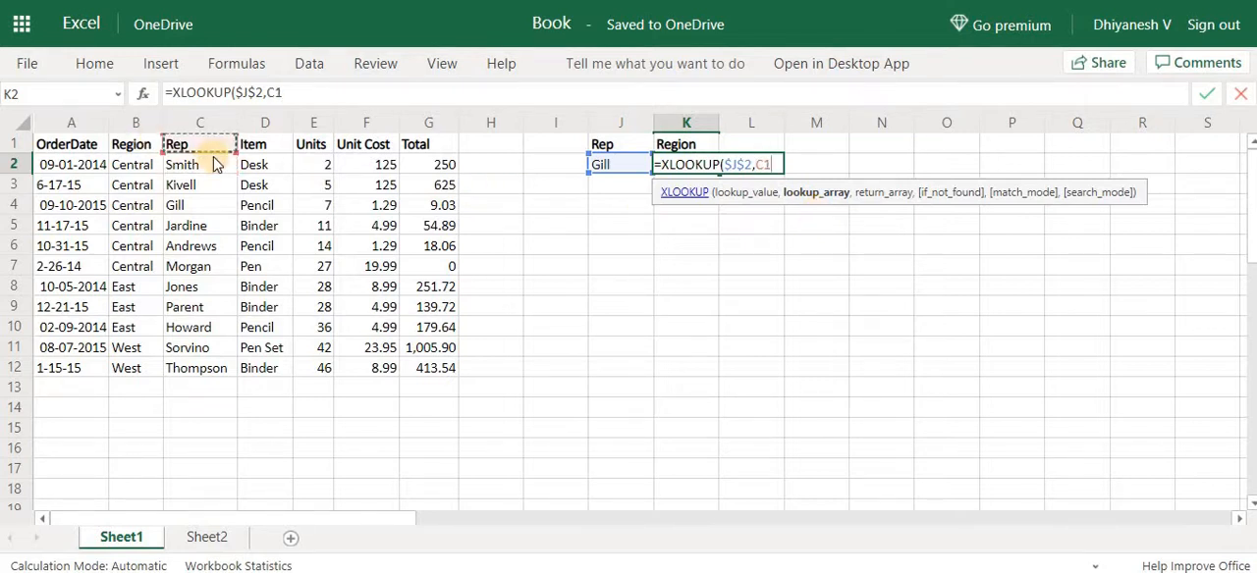
key(ctrl+shift+Down)
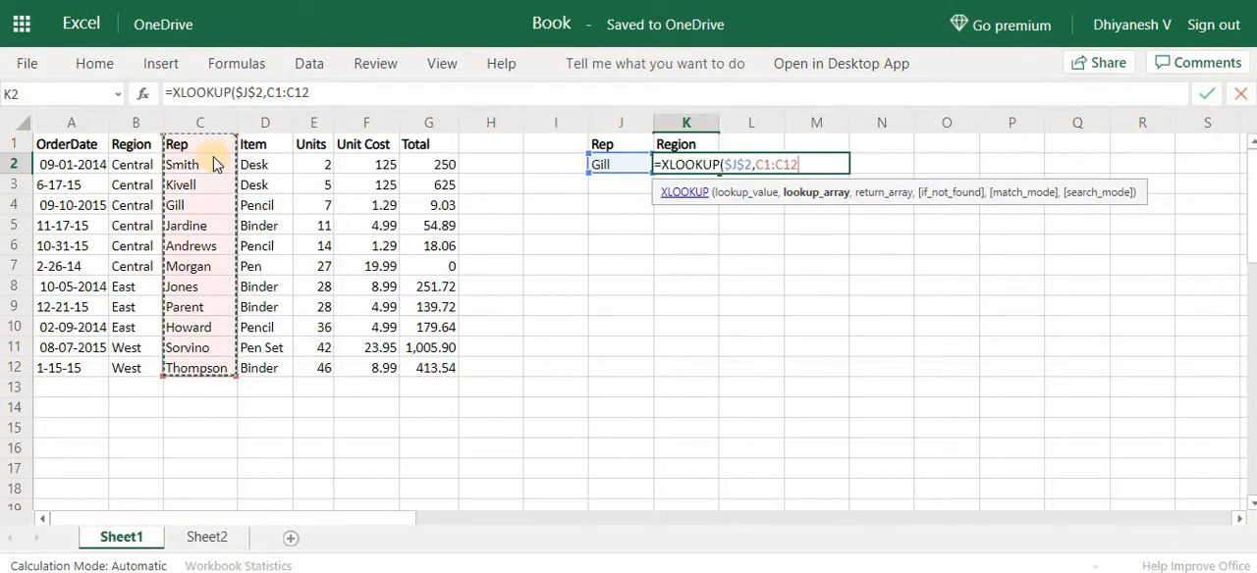
key(Left)
key(Left)
key(Down)
key(Down)
key(ctrl+shift+Right)
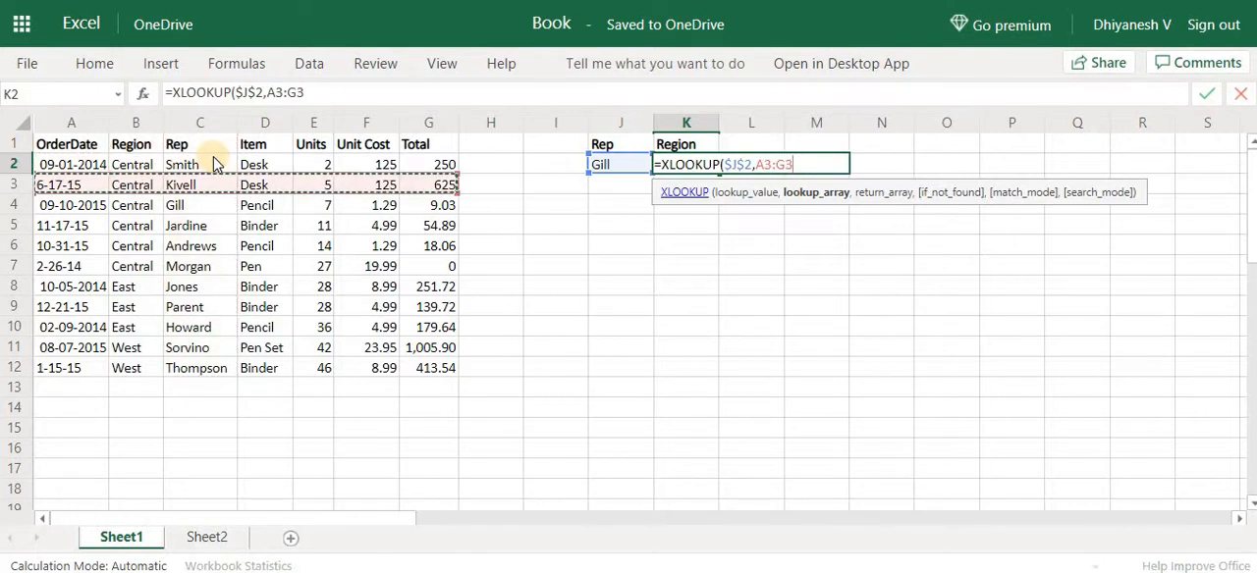
key(Right)
key(Up)
key(Up)
key(Right)
key(ctrl+shift+Down)
key(Left)
key(Left)
key(Down)
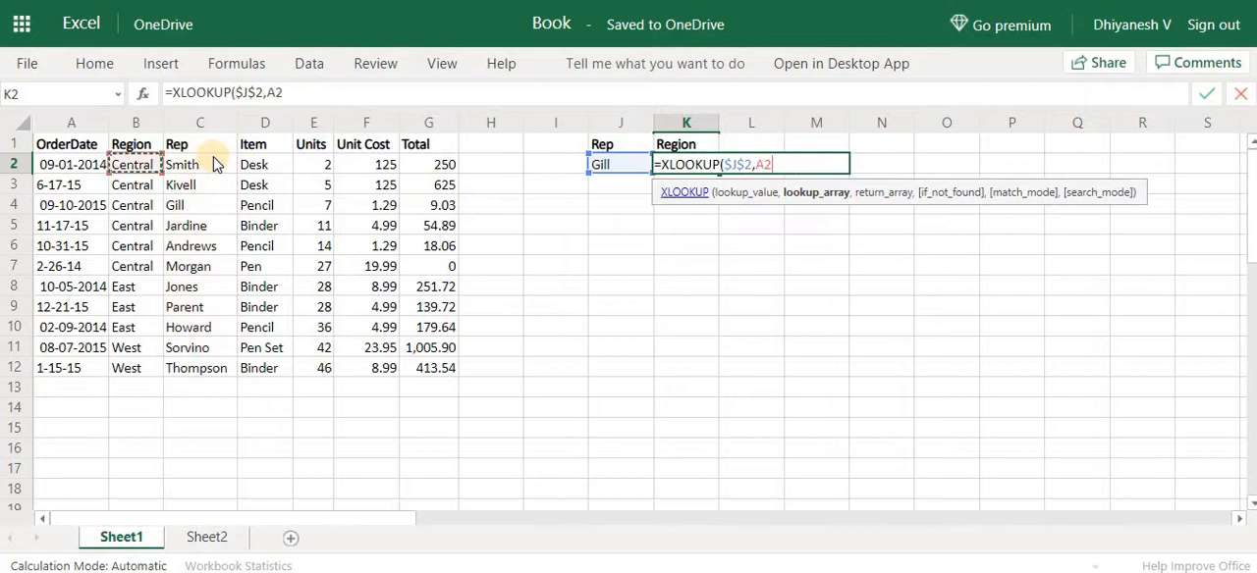
key(Down)
key(ctrl+shift+Right)
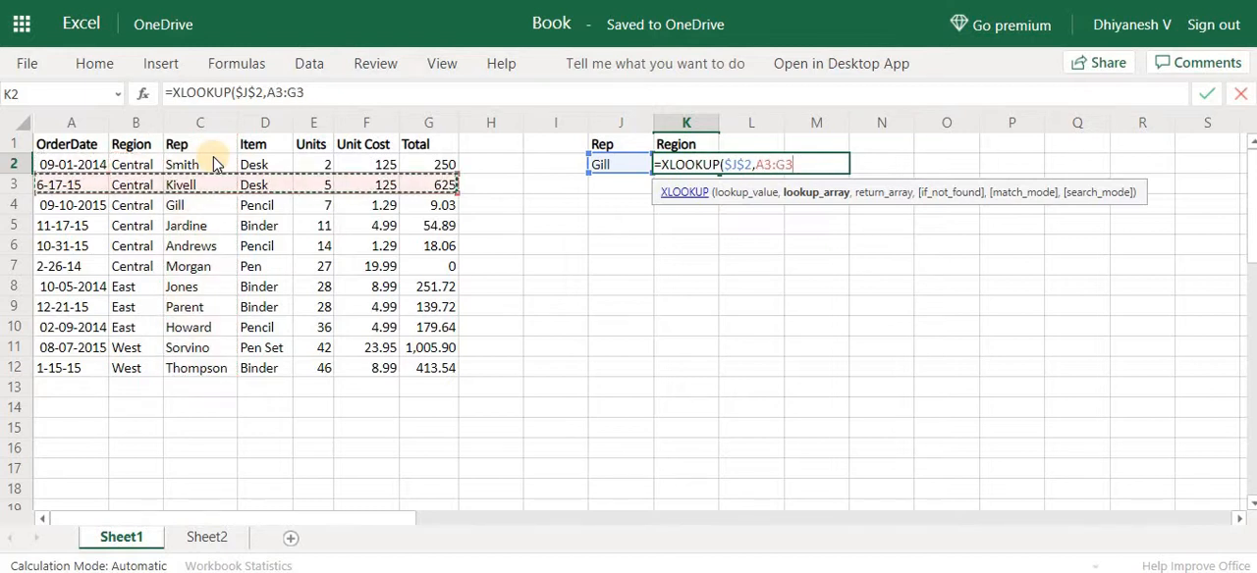
Set the lookup array to the Rep column as the absolute range $C$1:$C$12
key(Right)
key(Up)
key(Right)
key(Up)
key(ctrl+shift+Down)
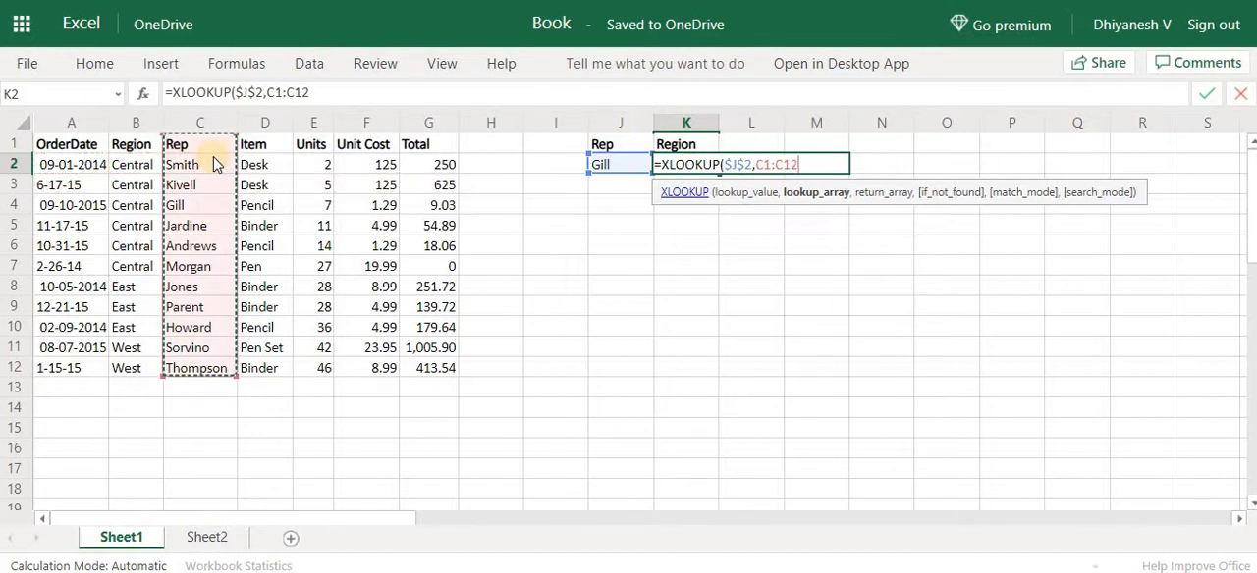
key(F4)
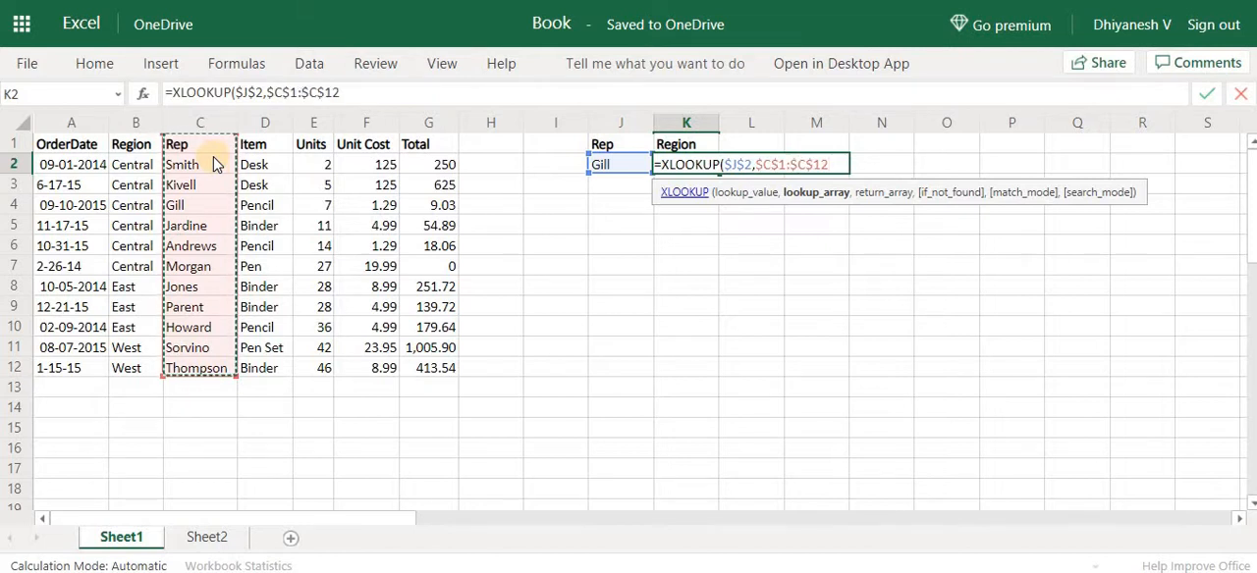
text(,)
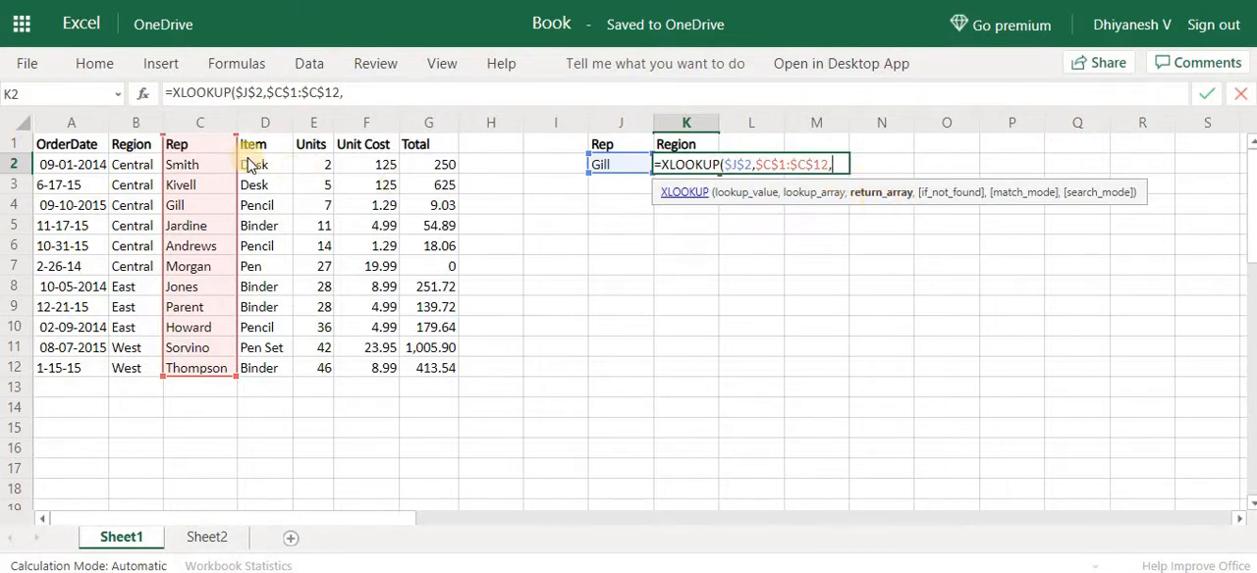
Set the return array to the Region column as the absolute range $B$1:$B$12 and complete the formula in K2
click(134, 150)
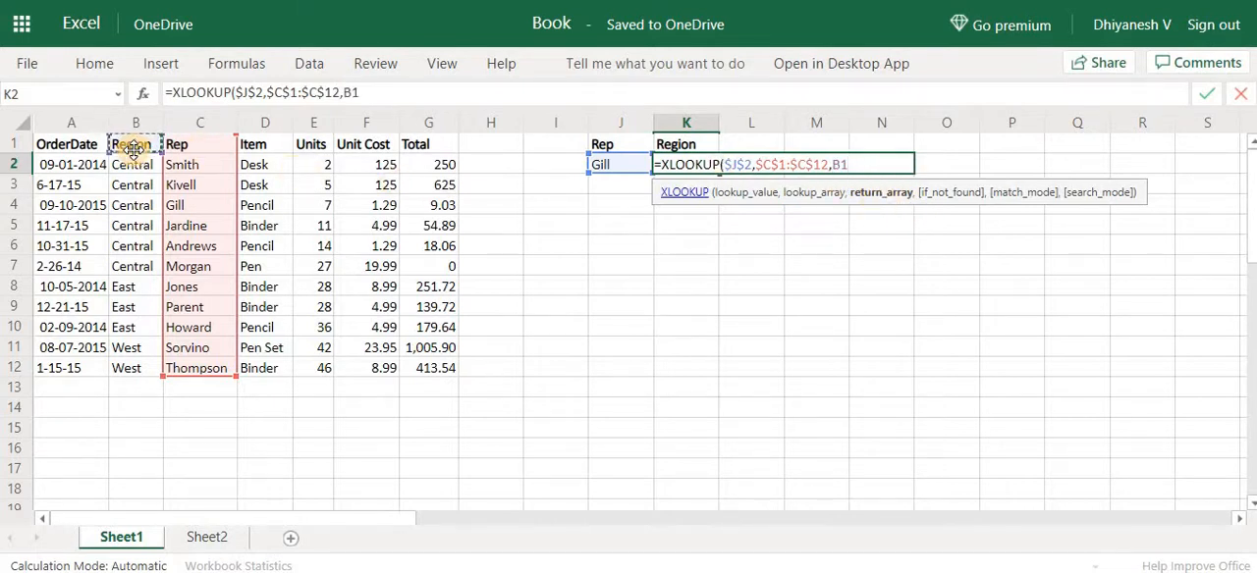
key(ctrl+shift+Down)
key(F4)
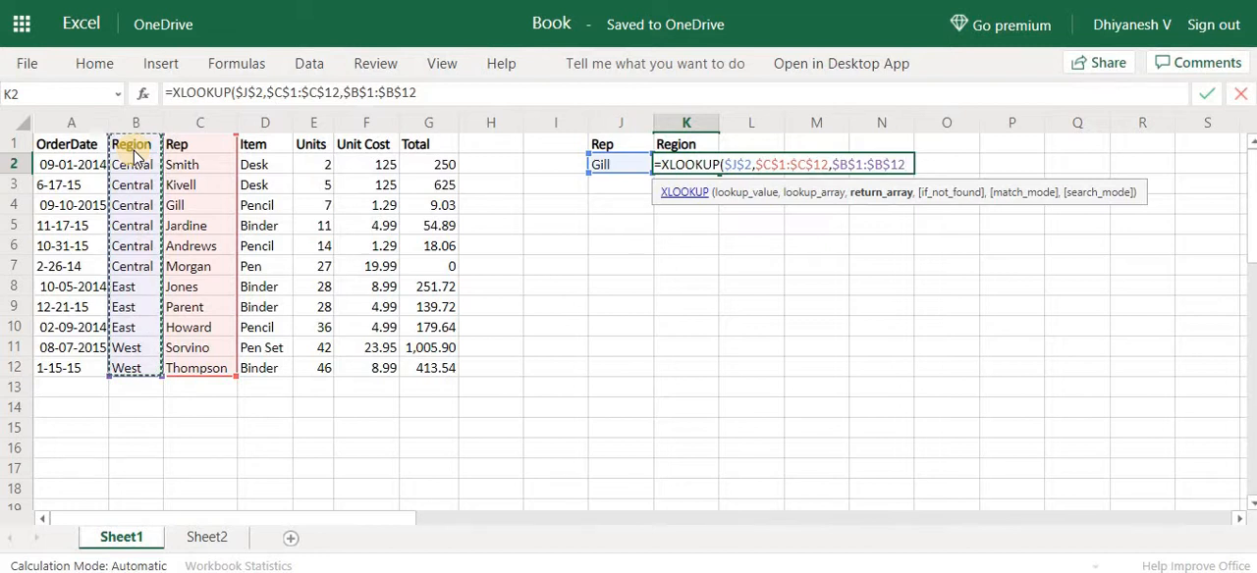
text())
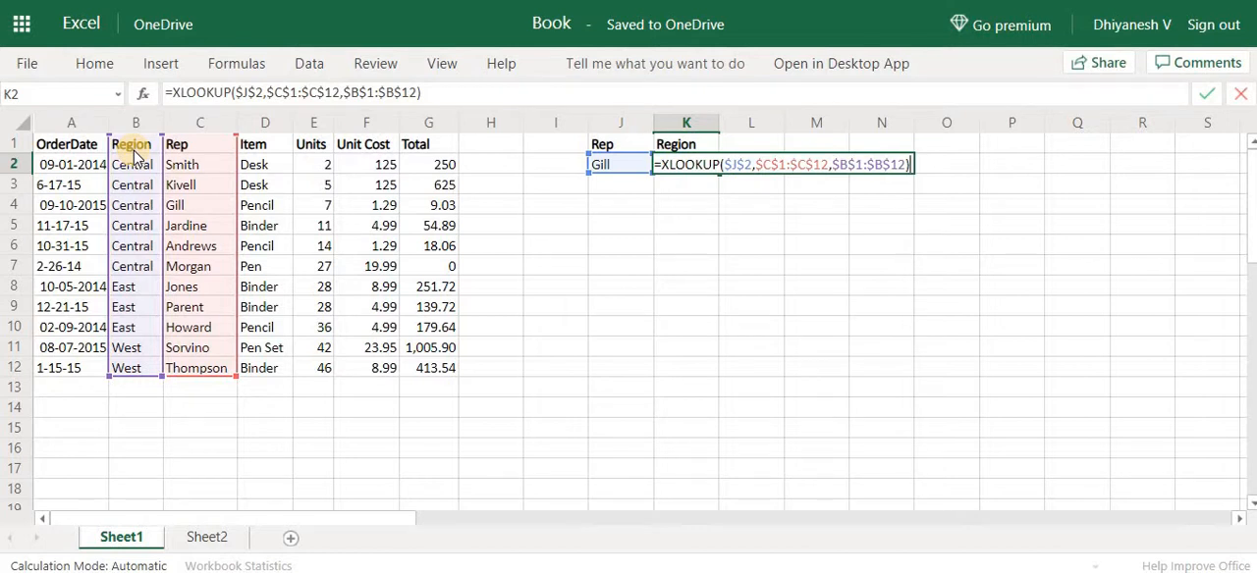
key(Return)
key(Up)
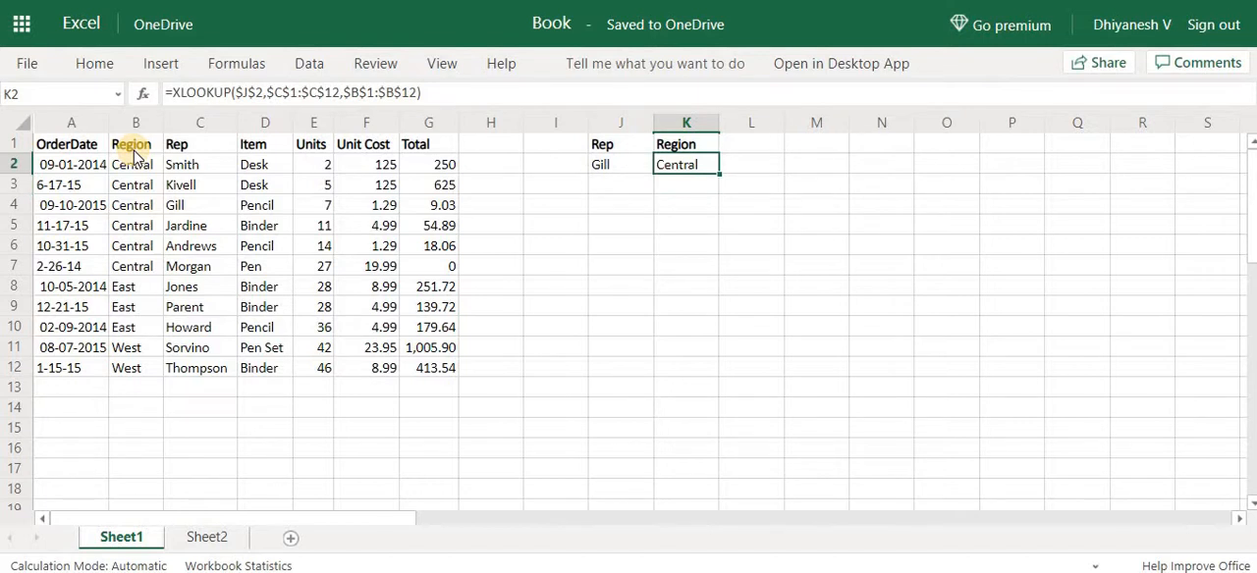
key(F2)
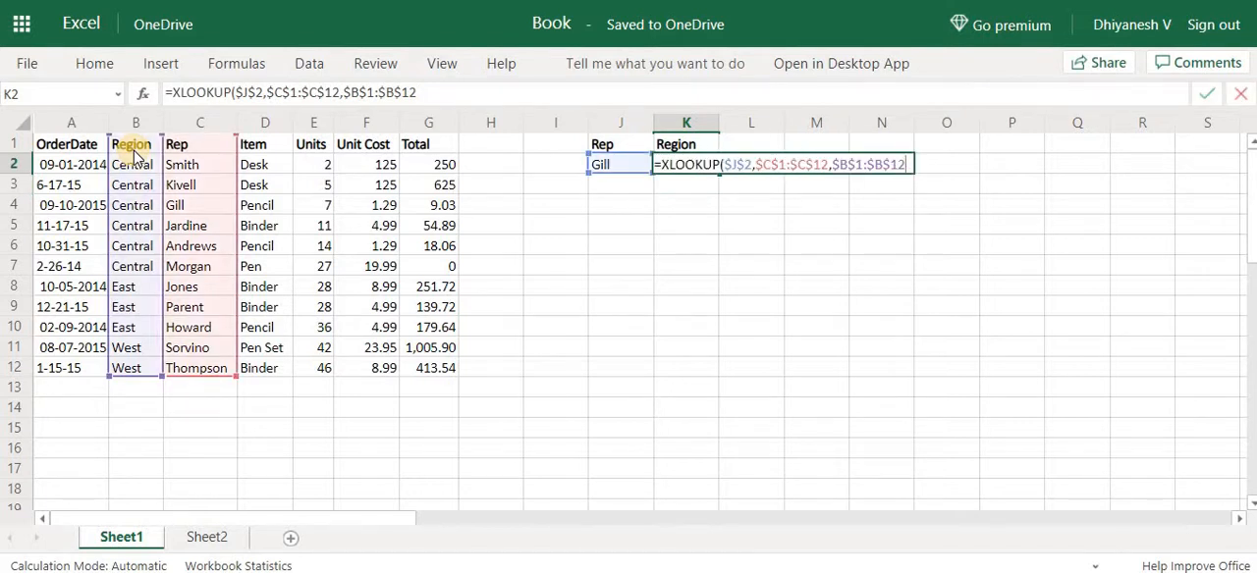
key(BackSpace)
text(,)
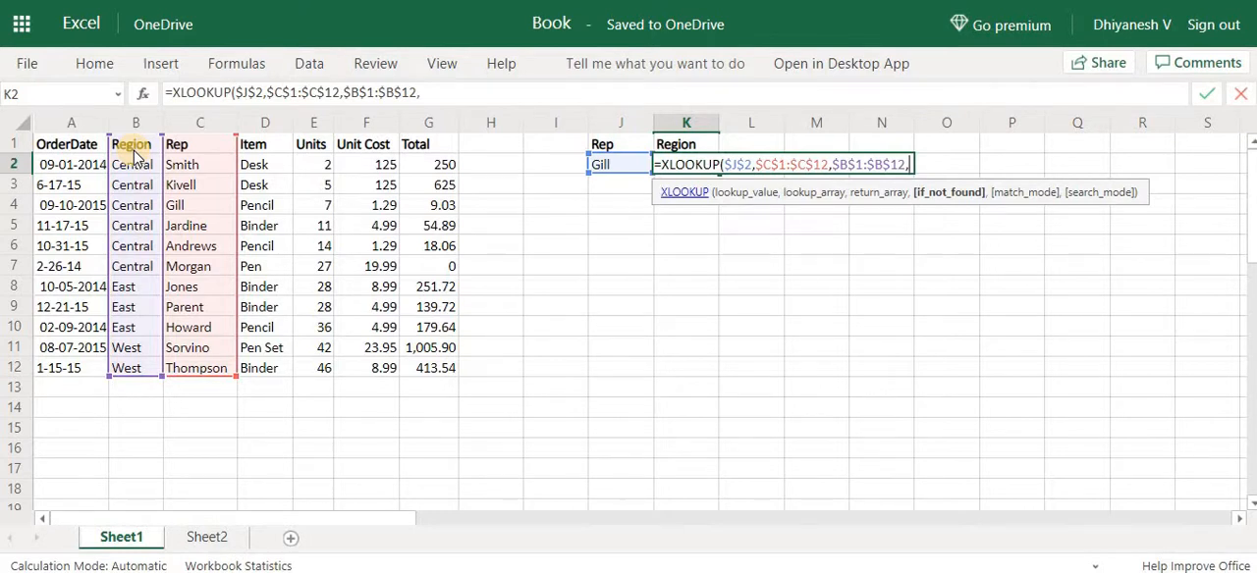
key(Escape)
Append the letter a to the rep name in J2 so that it matches no entry in the Rep column
key(Left)
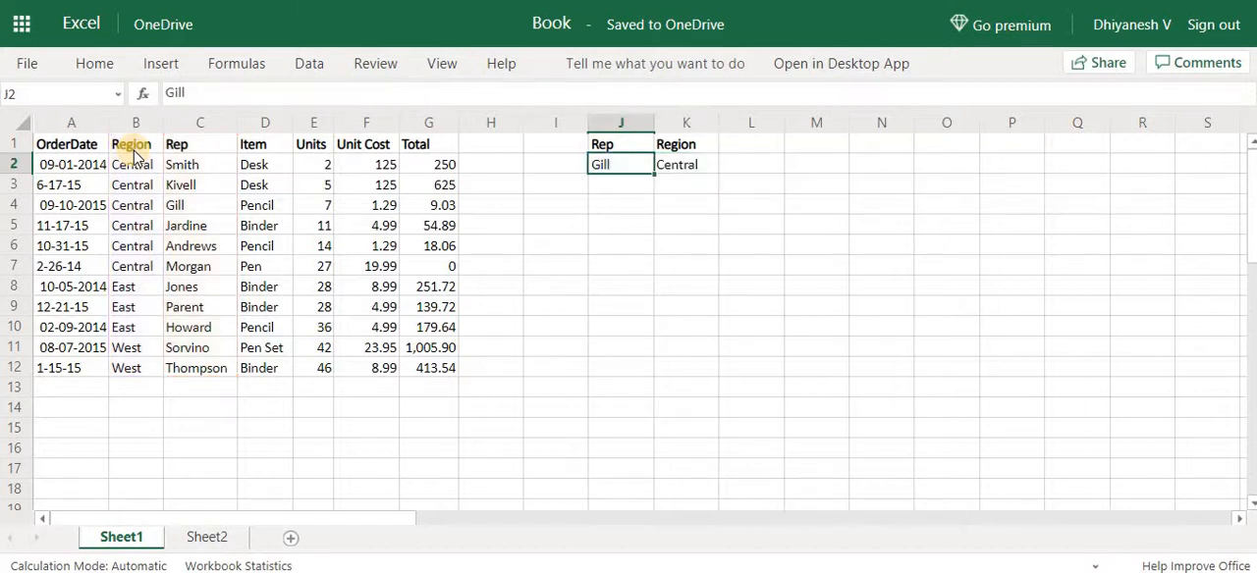
key(F2)
text(a)
key(Return)
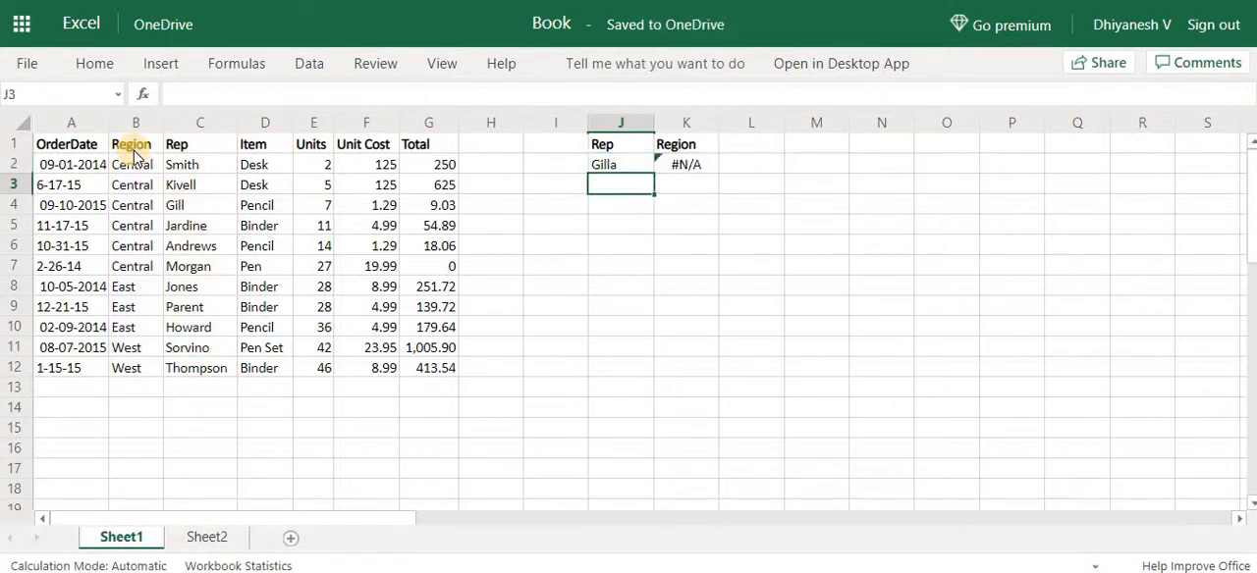
key(Up)
key(Right)
key(Left)
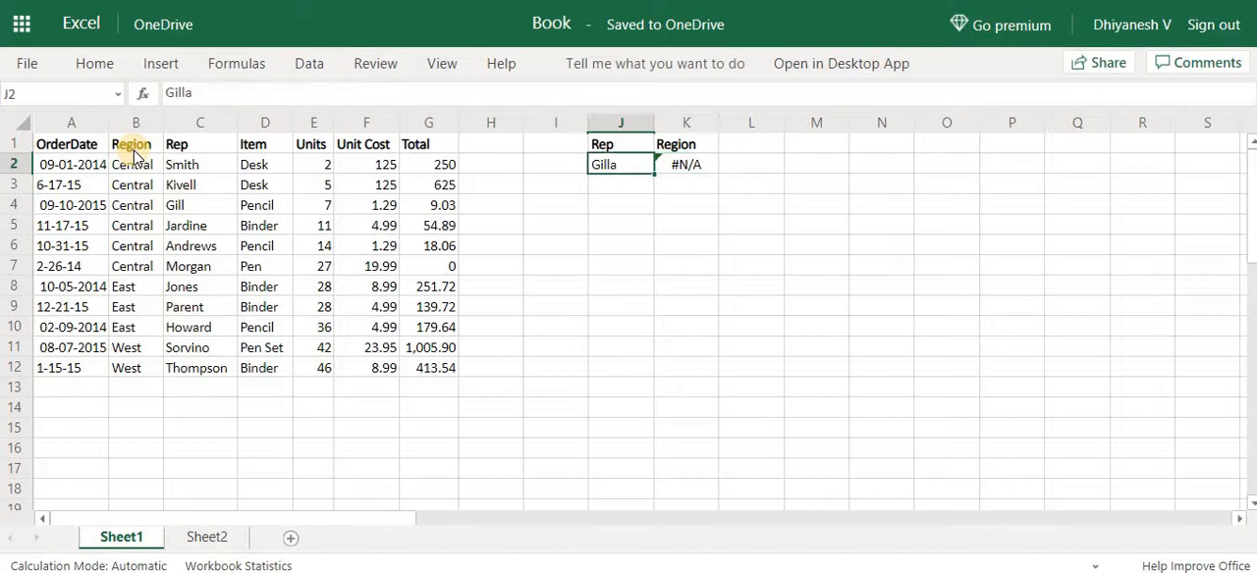
Add "Rep not found" as the if_not_found argument of the XLOOKUP formula in K2
key(Right)
key(F2)
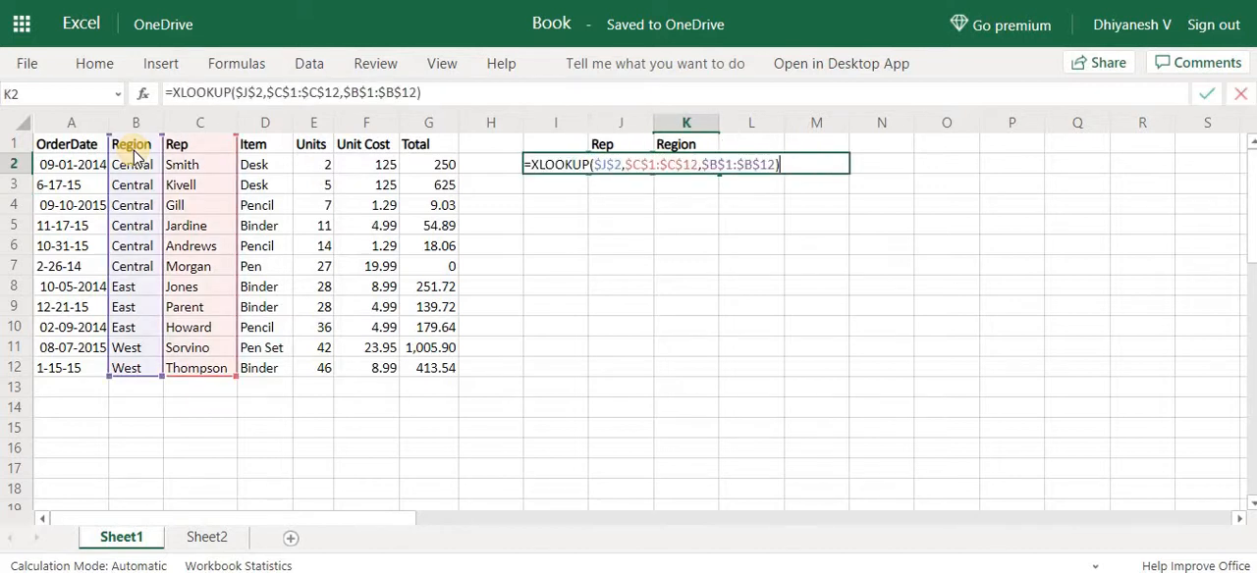
key(BackSpace)
text(,)
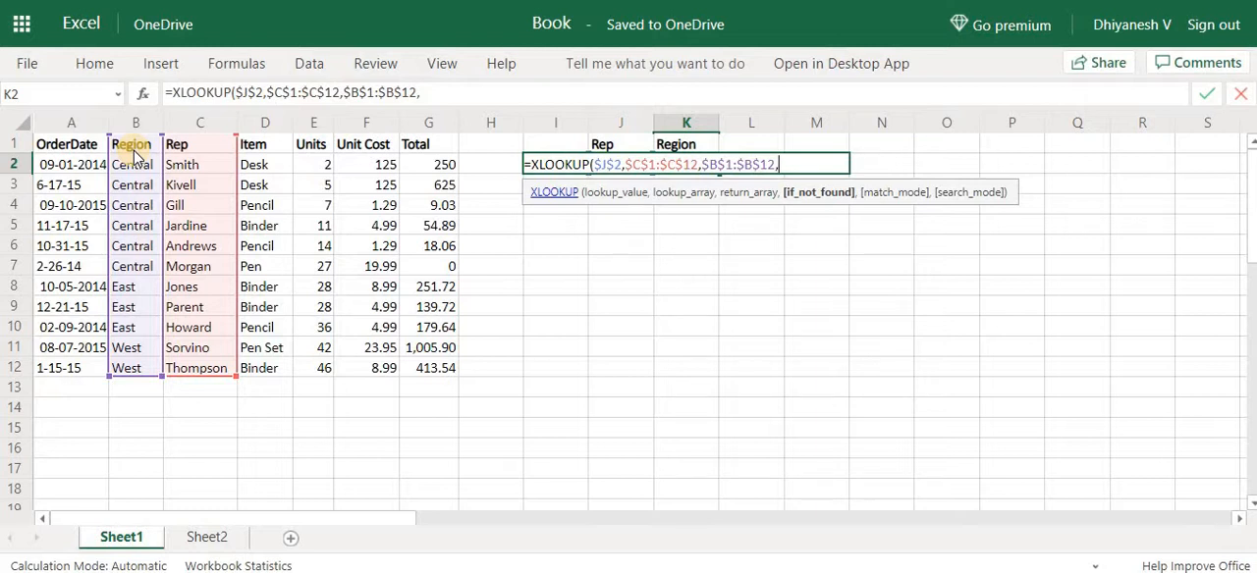
text("Rep not )
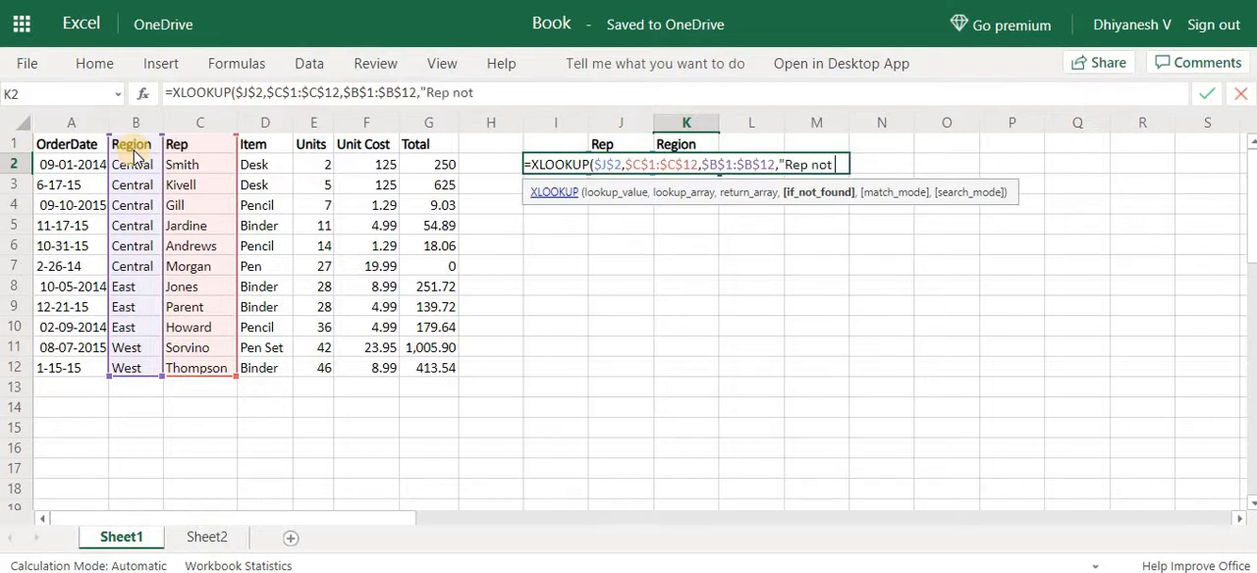
text(found"))
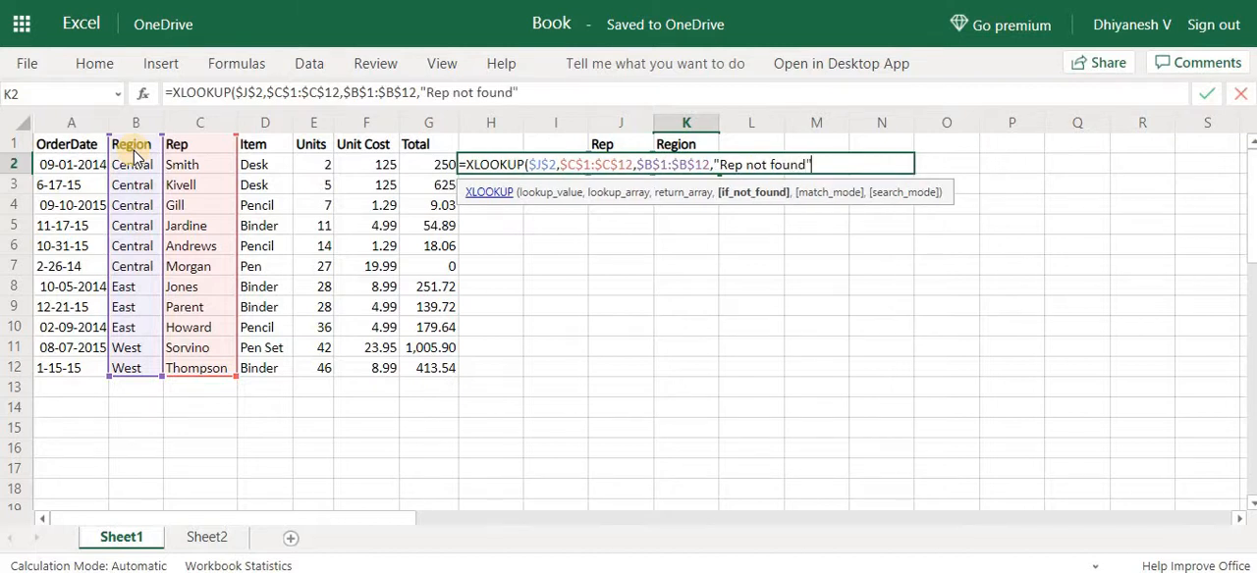
key(Return)
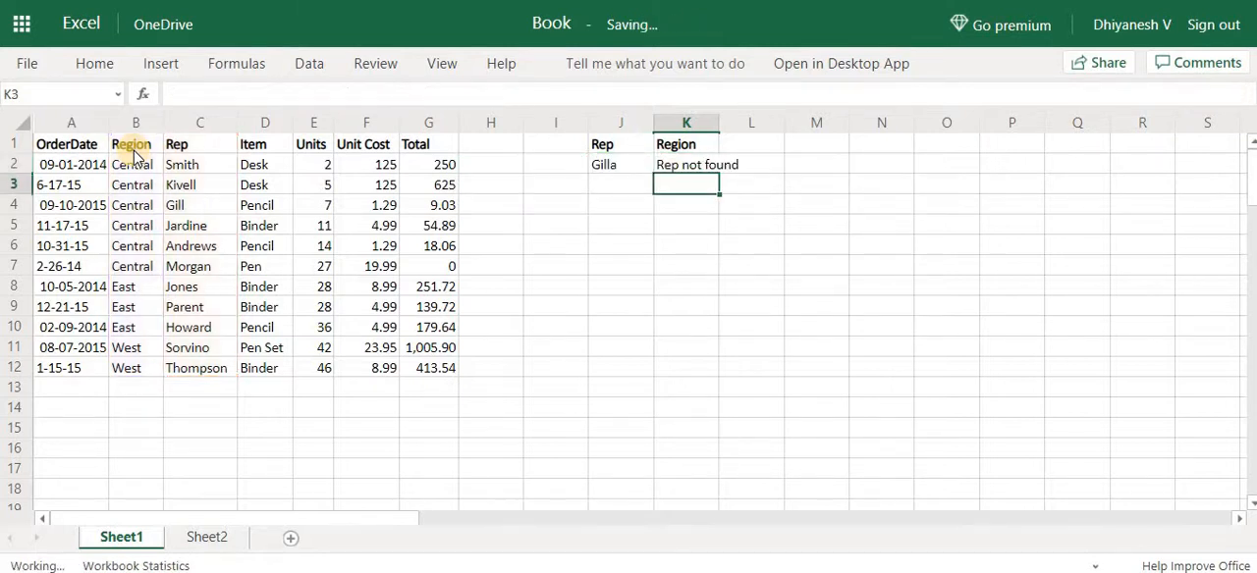
Remove the trailing letter a from the rep name in J2 so that it matches an entry again
key(Up)
key(Left)
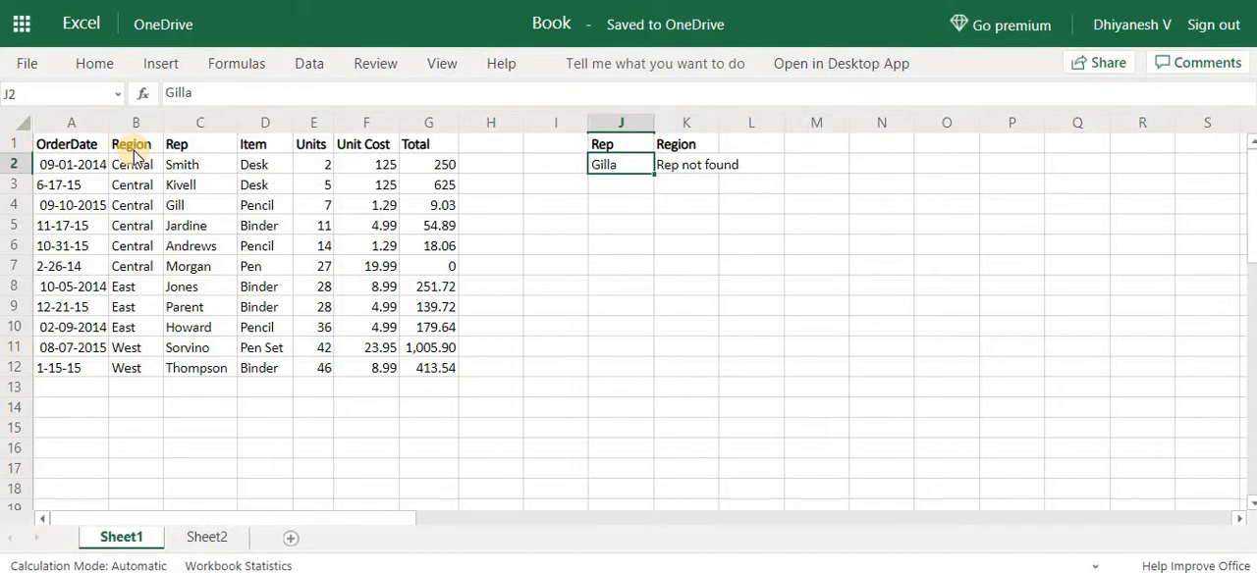
key(Right)
key(Left)
key(F2)
key(BackSpace)
key(Return)
key(Up)
Extend the XLOOKUP formula in K2 to the search_mode argument, leaving match_mode empty
key(Right)
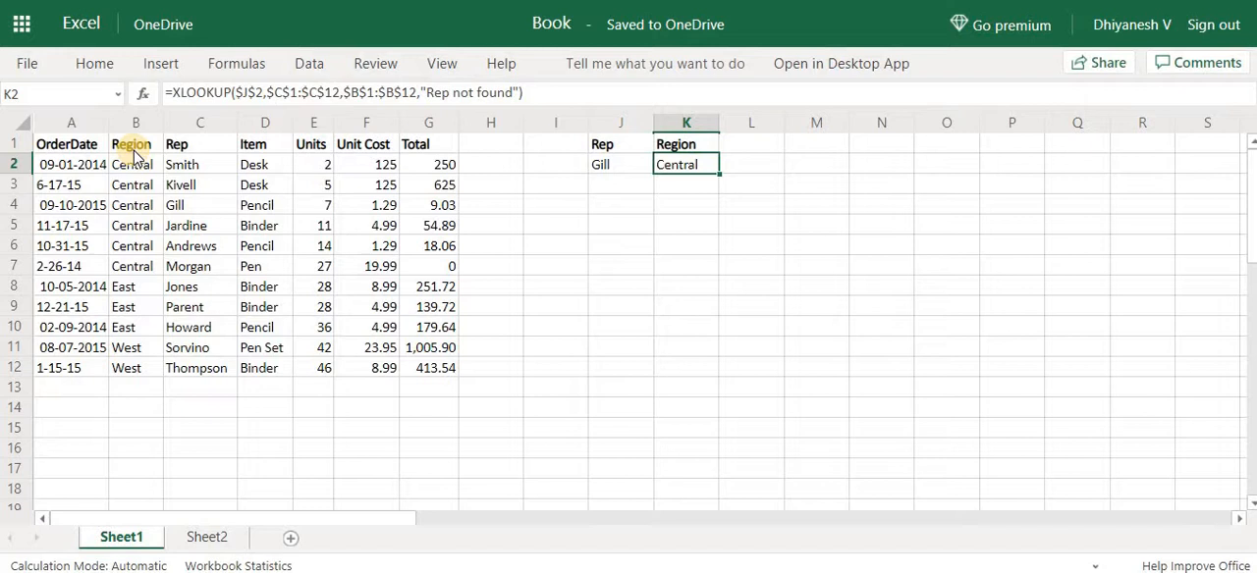
key(F2)
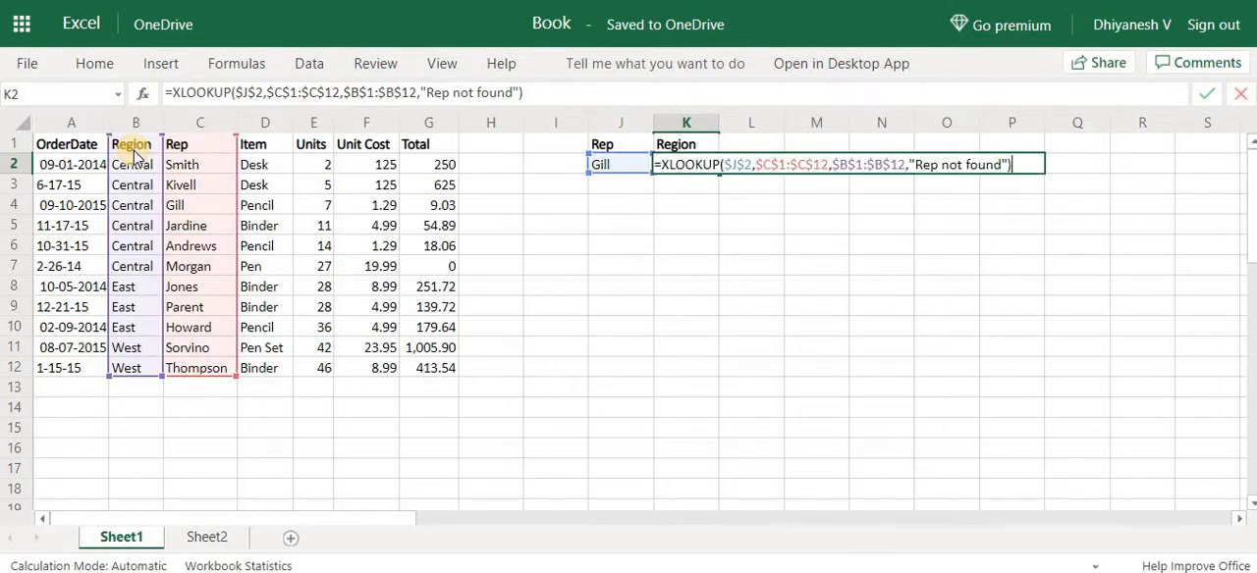
key(BackSpace)
text(,)
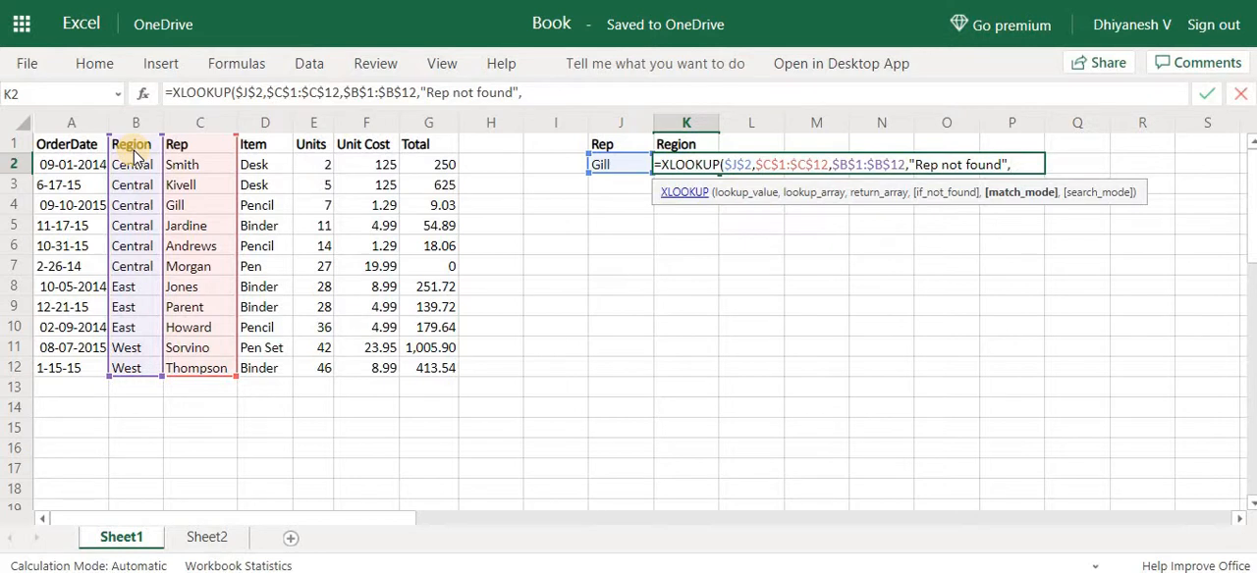
text(,)
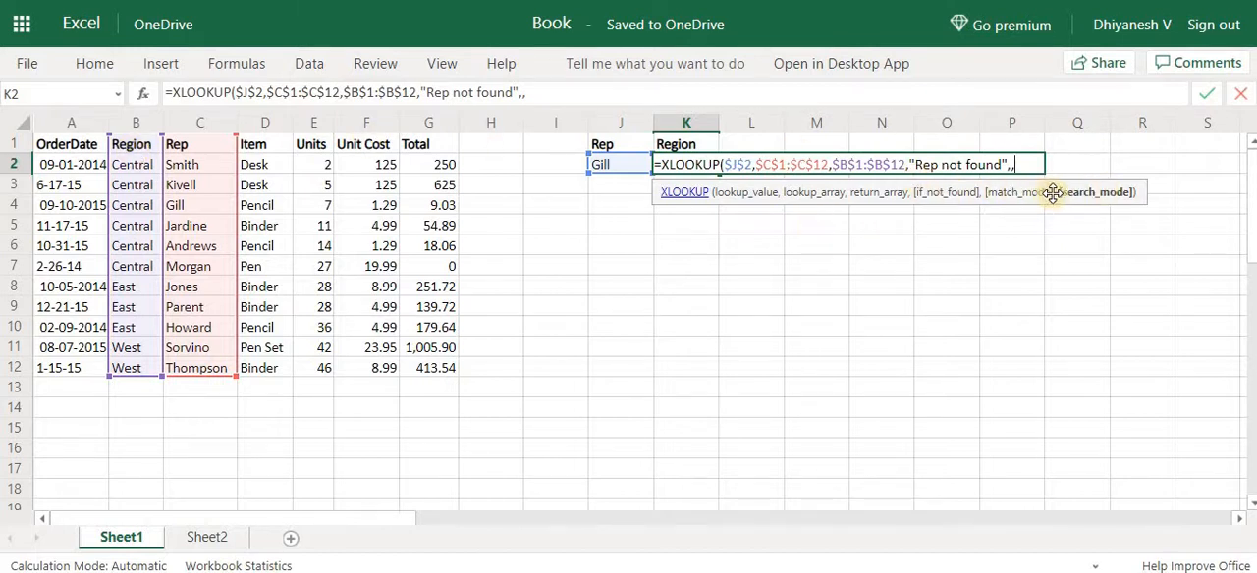
click(908, 165)
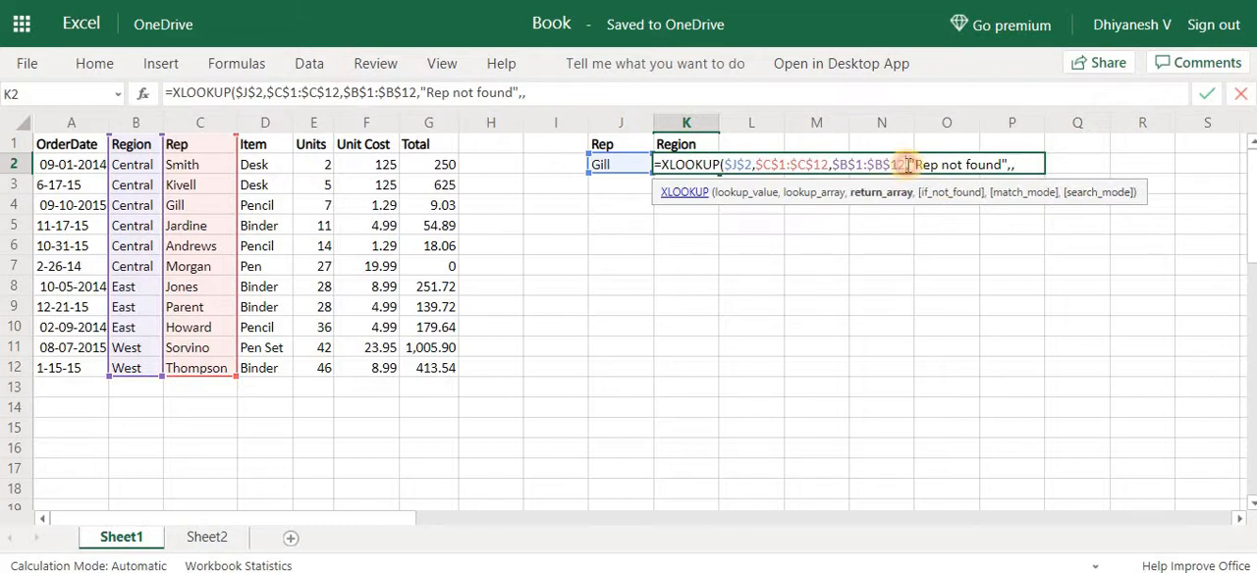
click(1027, 164)
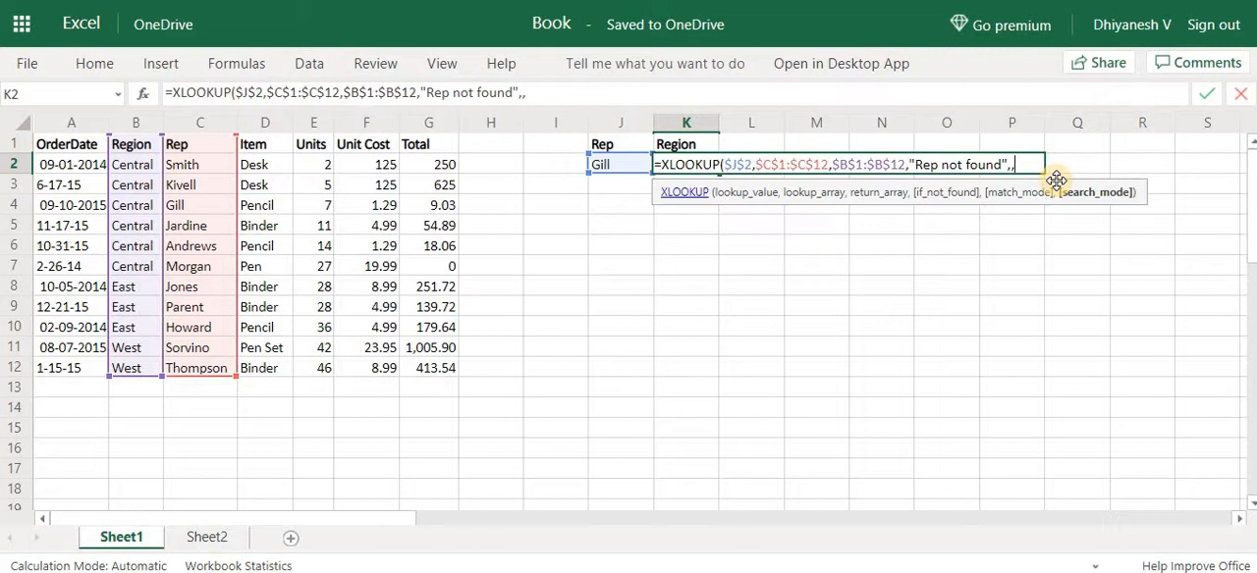
Try the values 1, -1 and 2 as the formula's search_mode argument
text(1)
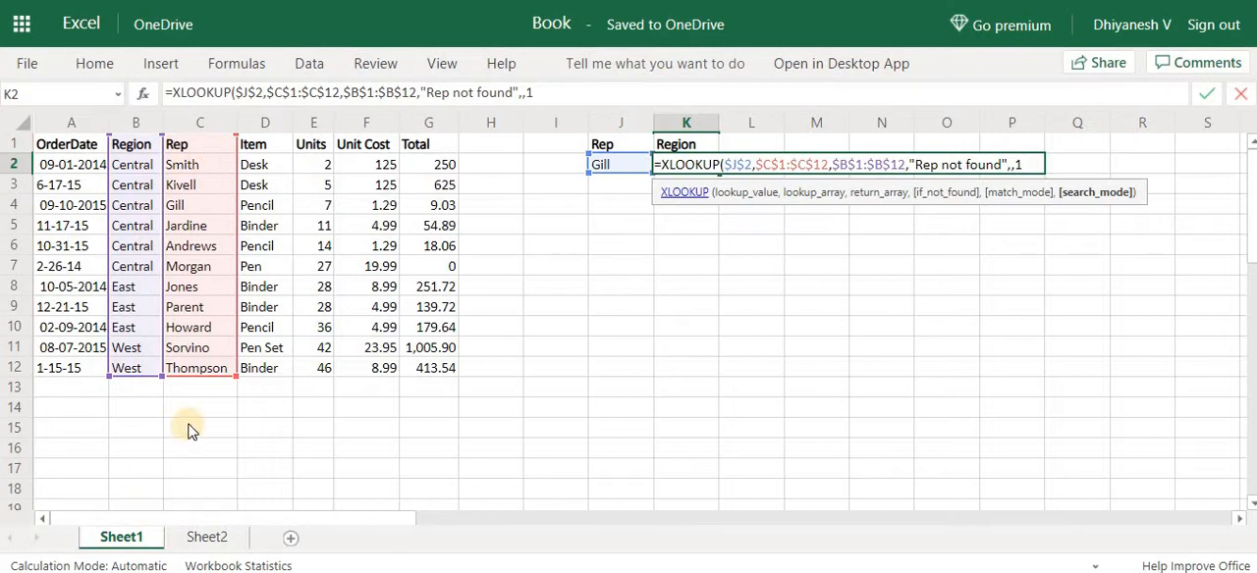
key(BackSpace)
text(-)
text(1)
key(BackSpace)
key(BackSpace)
text(2)
text(2)
key(BackSpace)
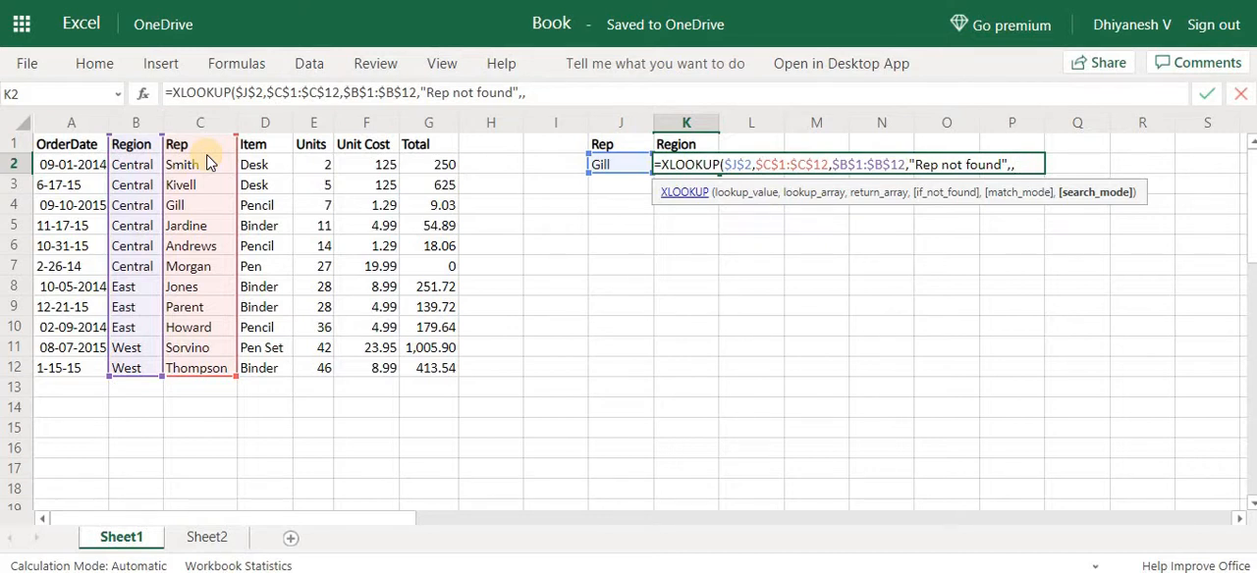
Set the search_mode argument to -1 for a last-to-first search and complete the formula in K2
text(-1))
key(Return)
Examine the looked-up rep's existing entry in row 4 of the sales table and its region
key(Left)
key(Left)
key(Left)
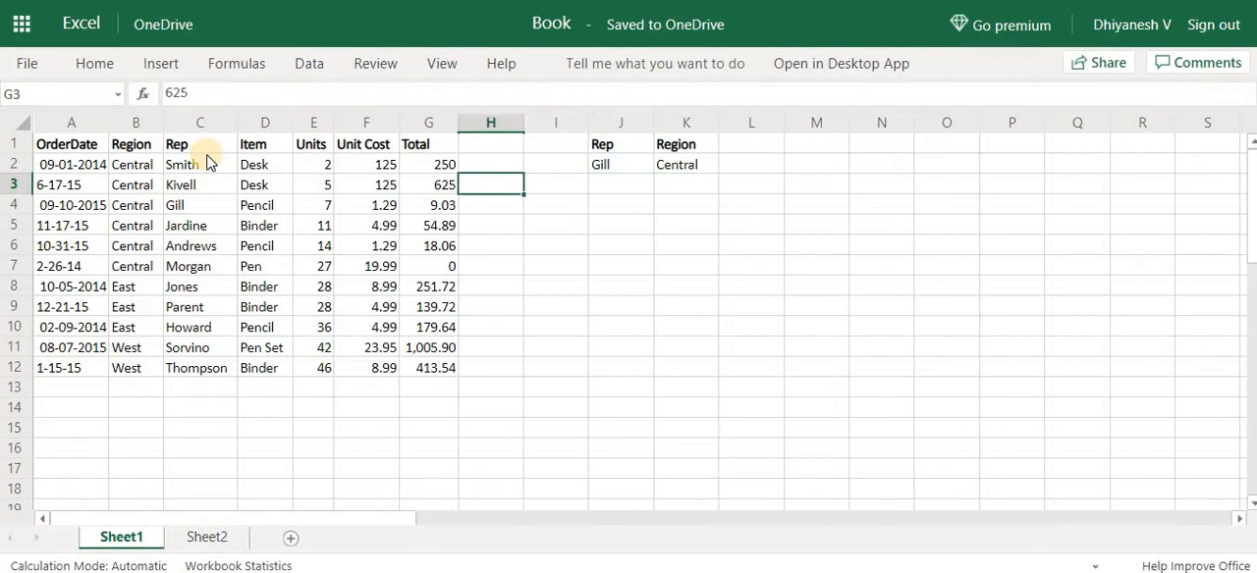
key(Left)
key(Left)
key(Left)
key(Left)
key(Left)
key(Down)
key(Left)
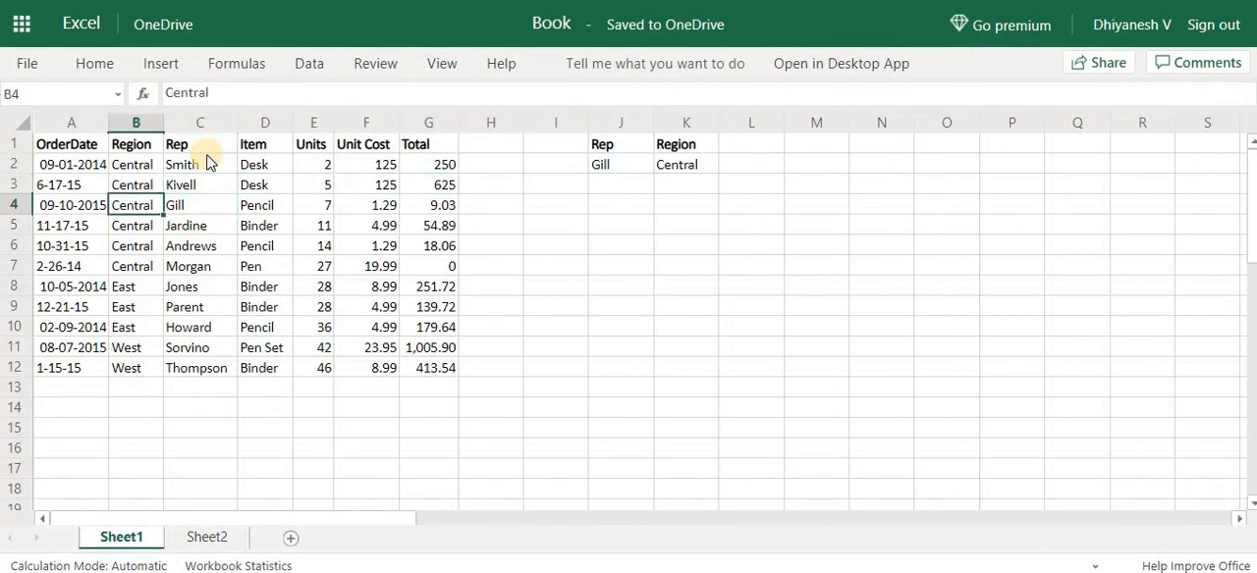
key(Left)
key(Right)
key(Right)
key(Left)
Insert a new sheet row above row 12, the last entry of the sales table
key(Down)
key(Down)
key(Down)
key(Down)
key(Down)
key(Down)
key(Down)
key(Down)
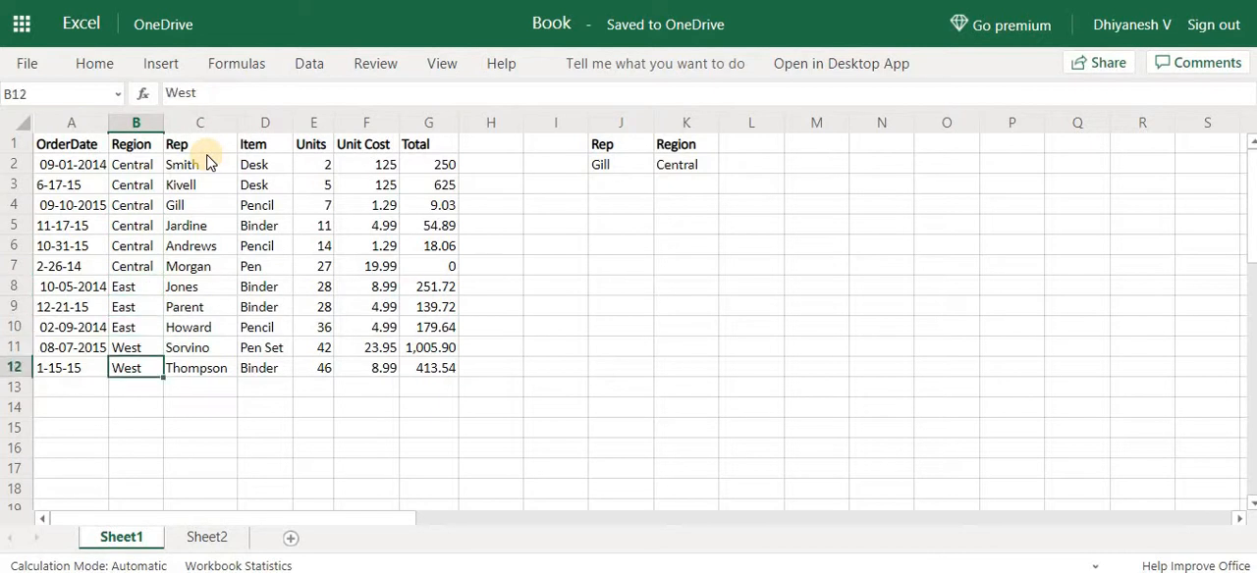
key(Up)
key(Down)
key(shift+space)
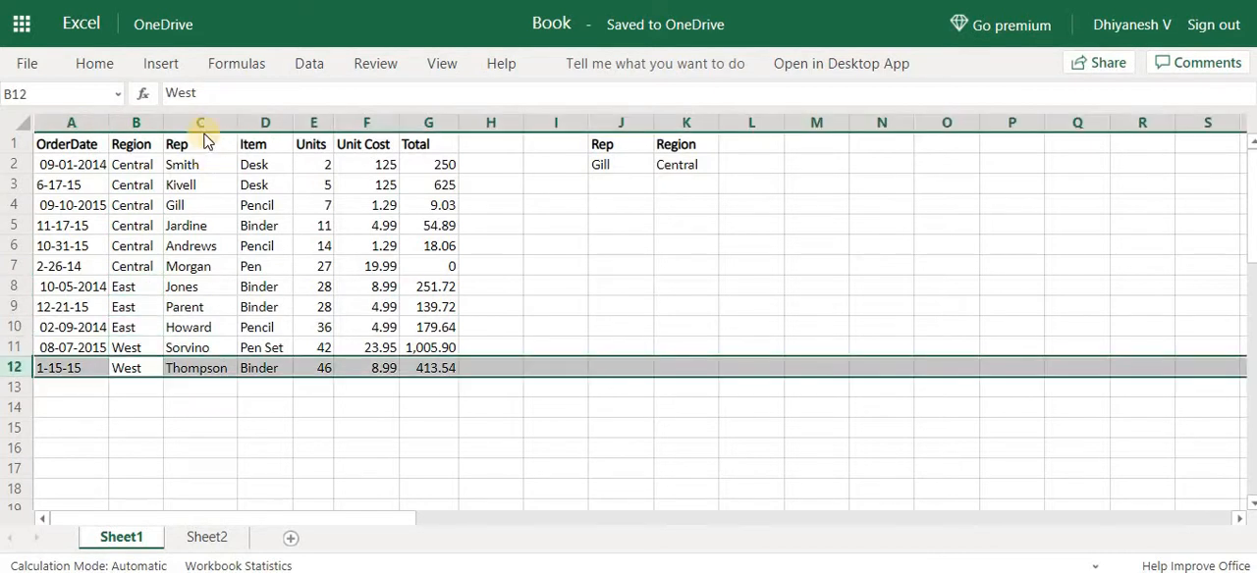
click(108, 63)
click(901, 140)
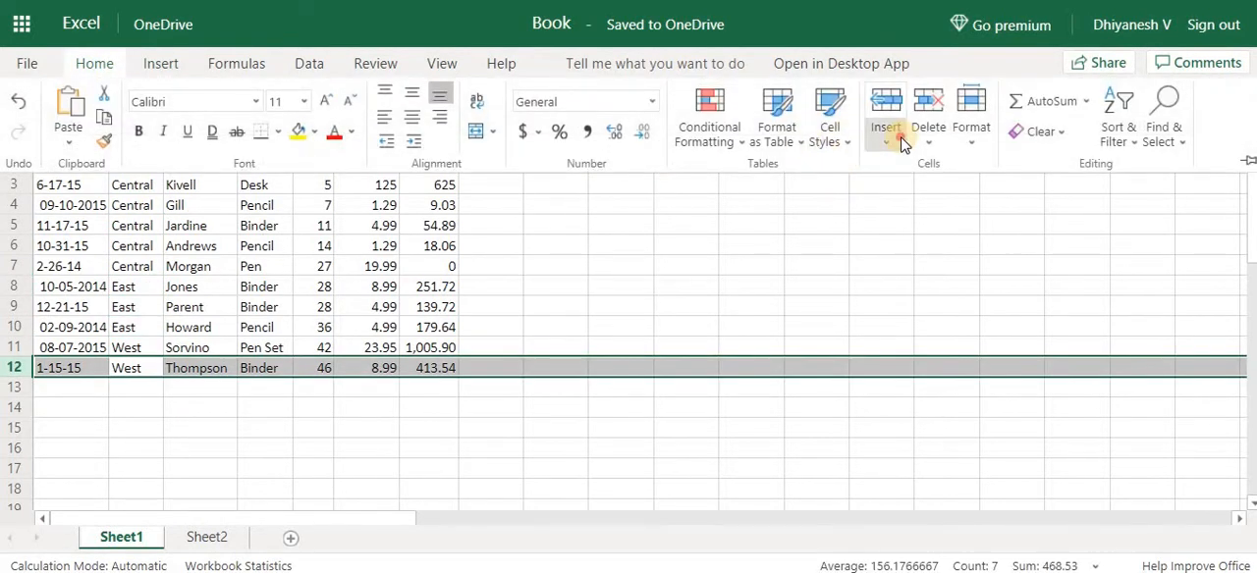
click(911, 190)
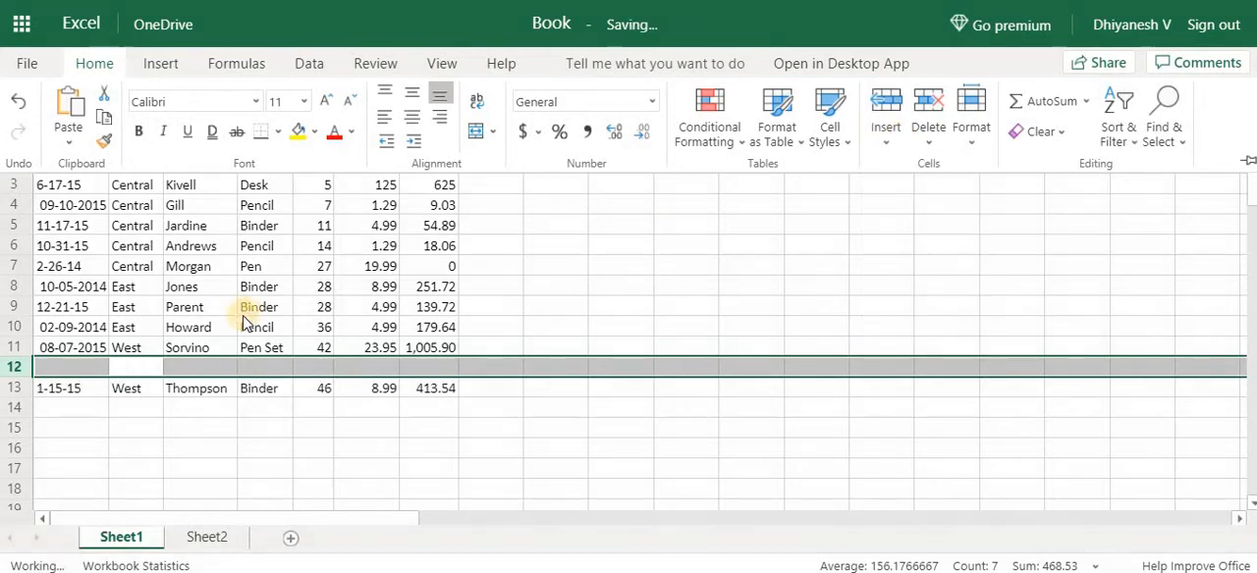
Copy the order date 1-15-15 from A13 into A12 of the new row
click(69, 367)
click(75, 371)
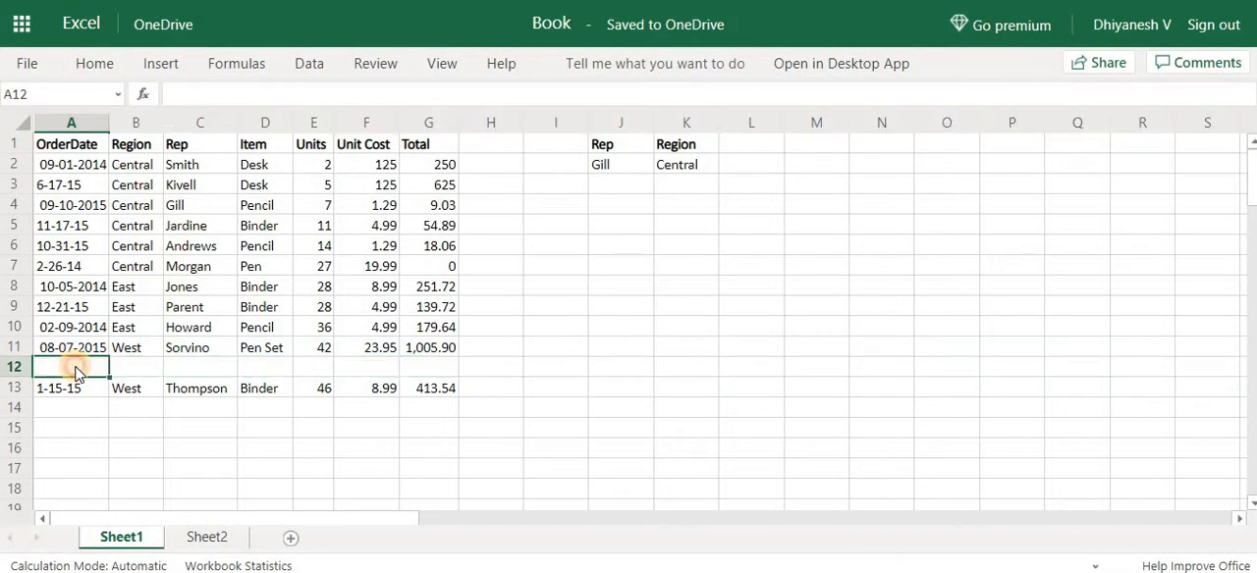
key(Down)
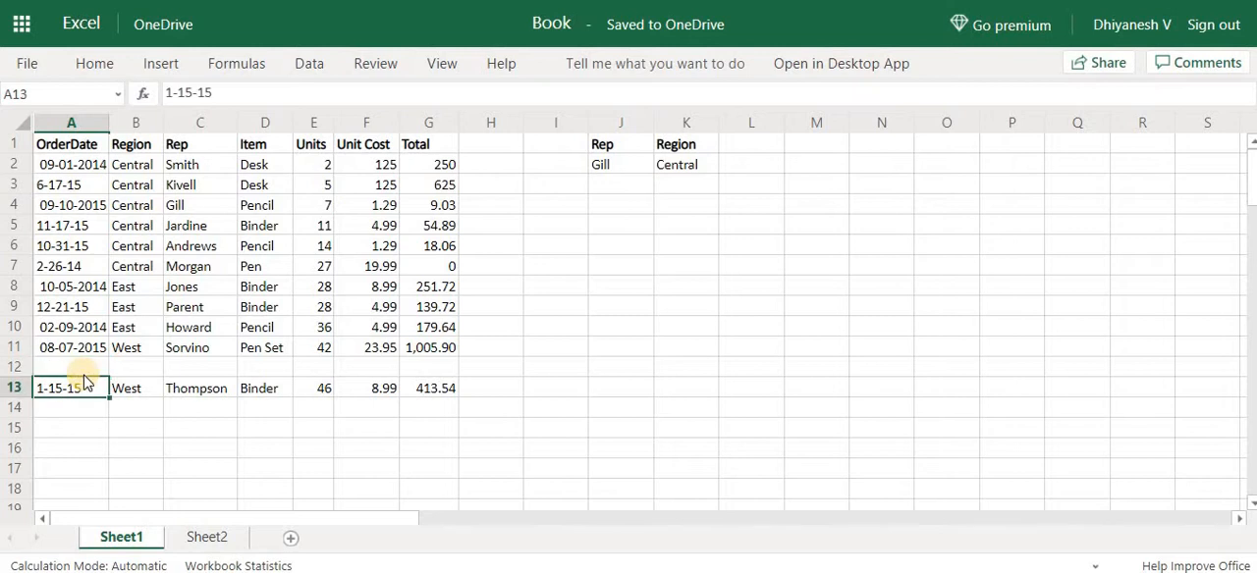
key(ctrl+c)
key(Up)
key(Down)
key(Up)
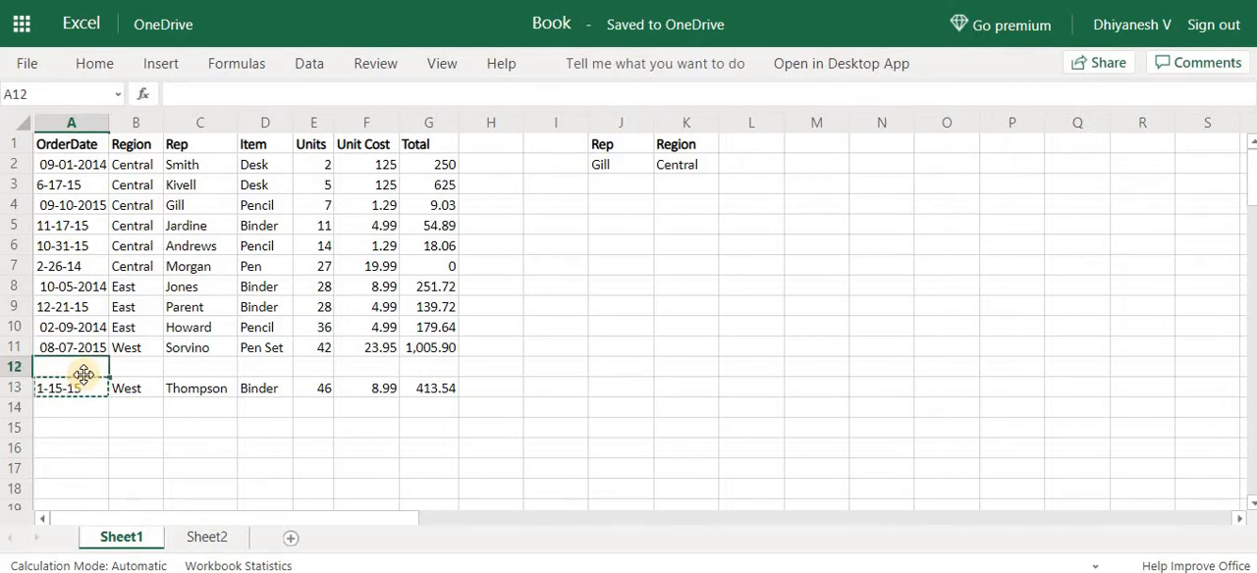
key(ctrl+v)
Enter West as the region in B12 and the same rep name as in J2 in C12
key(Right)
key(Right)
key(Left)
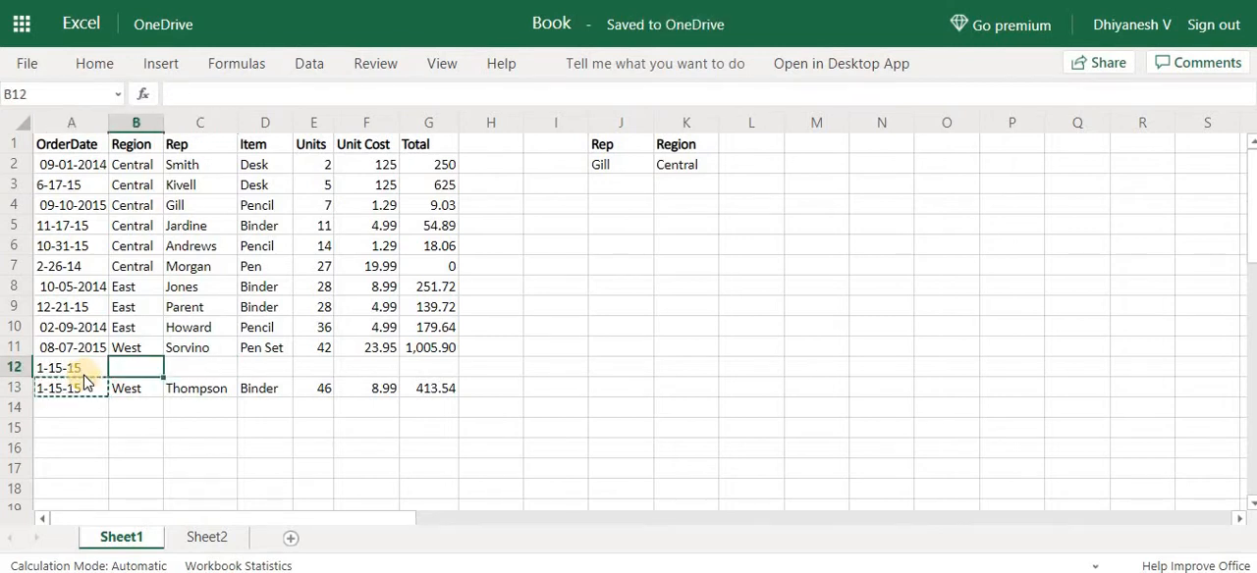
text(West)
key(Tab)
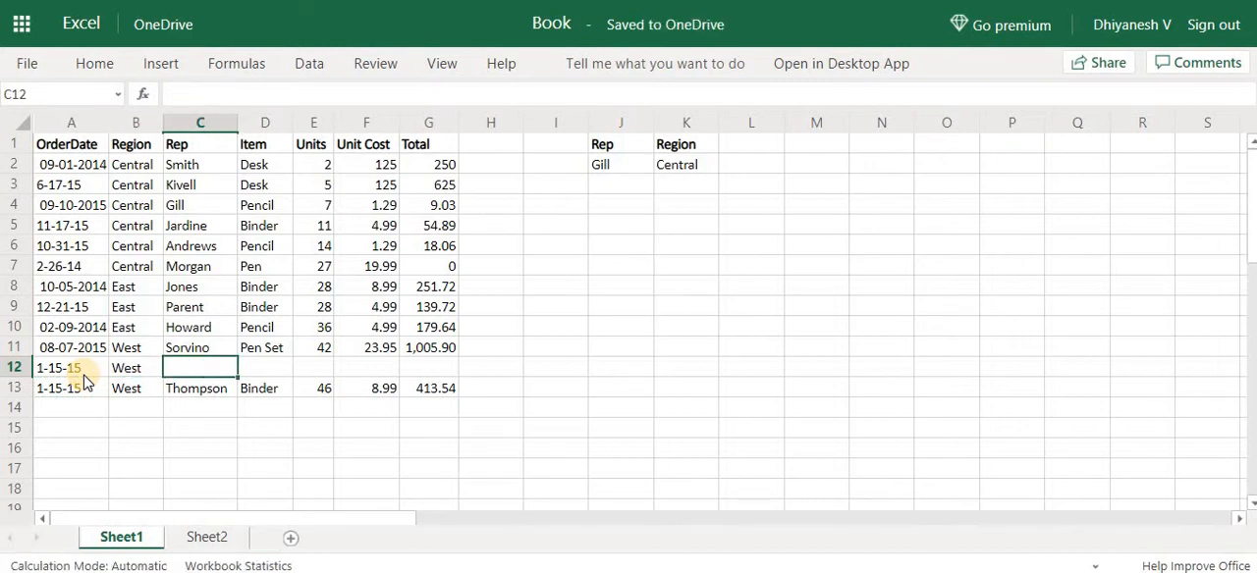
text(Gill)
key(Tab)
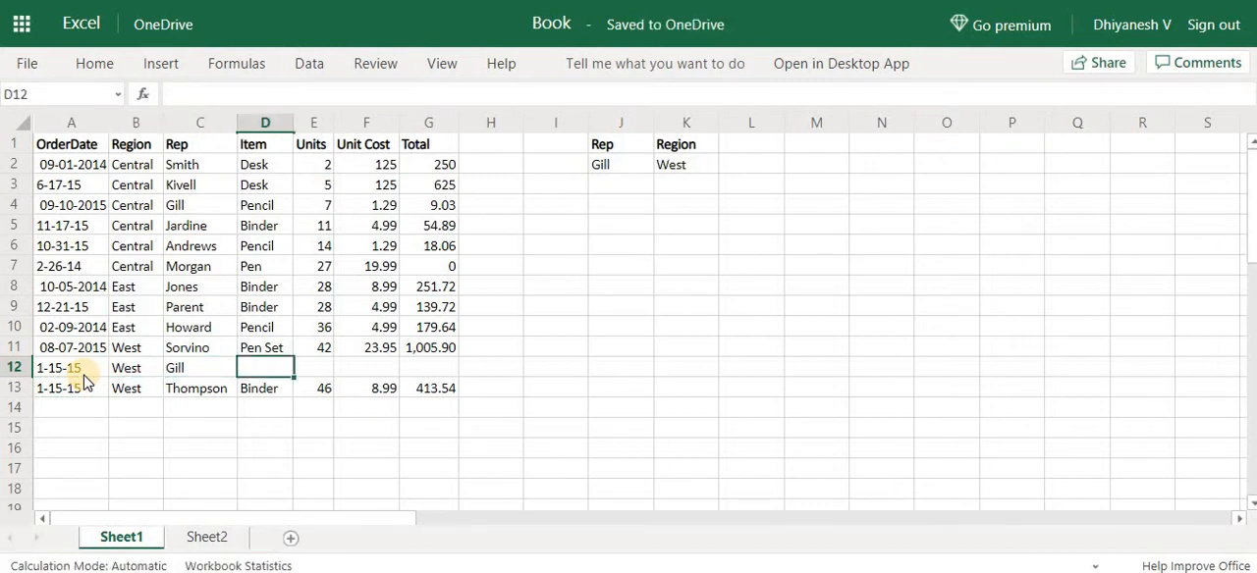
Review the search_mode argument -1 in the K2 formula and keep the formula as it is
double_click(703, 167)
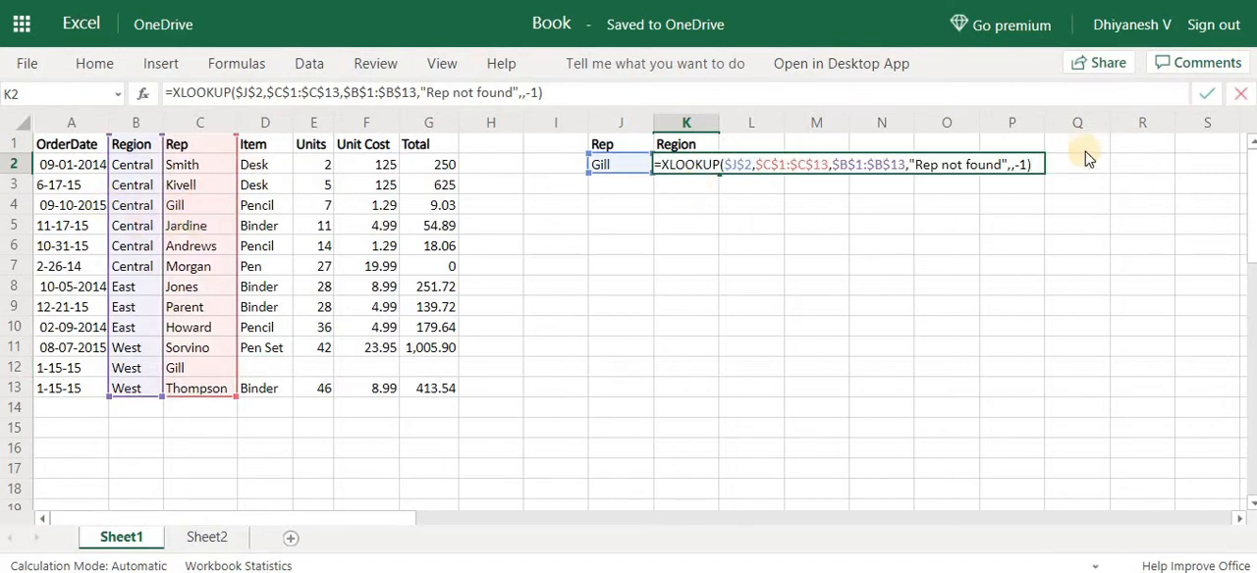
click(1029, 165)
key(shift+Left)
key(shift+Left)
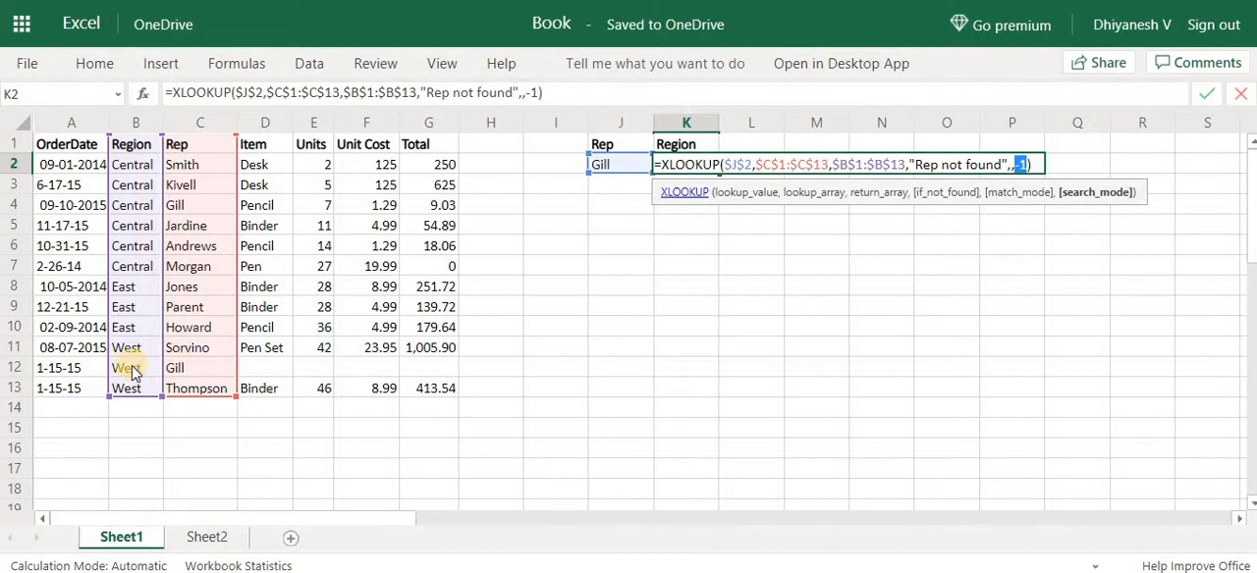
key(ctrl+Return)
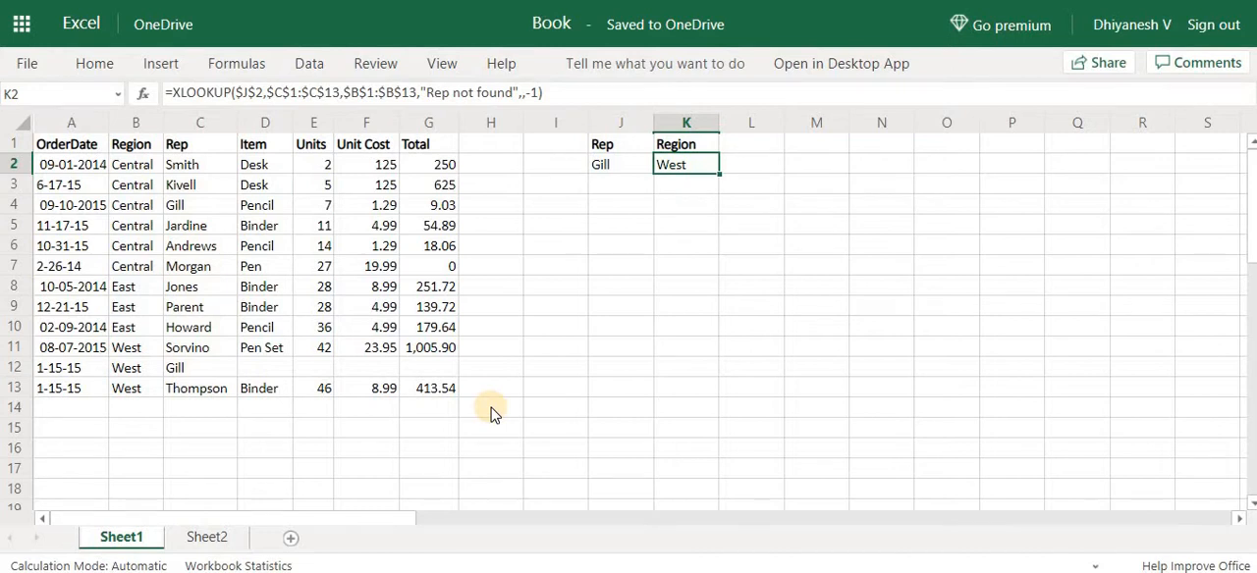
Switch to Sheet2 and examine the total income and tax rate entries in A2:B4
click(208, 538)
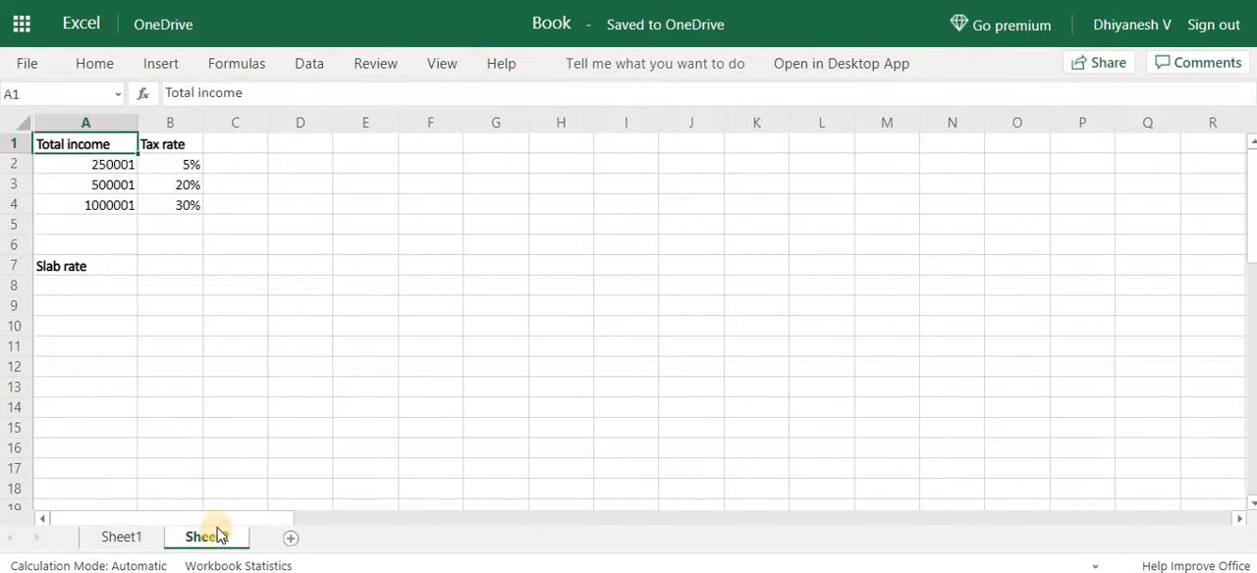
drag(98, 164, 177, 202)
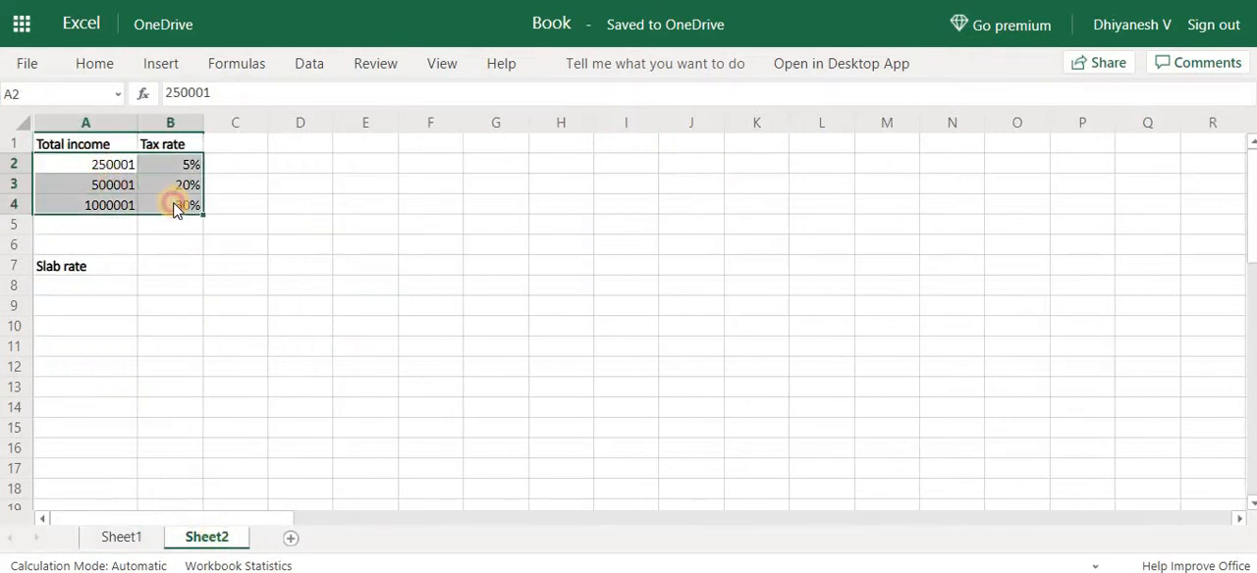
key(Down)
key(Down)
key(Down)
key(Down)
key(Down)
key(Down)
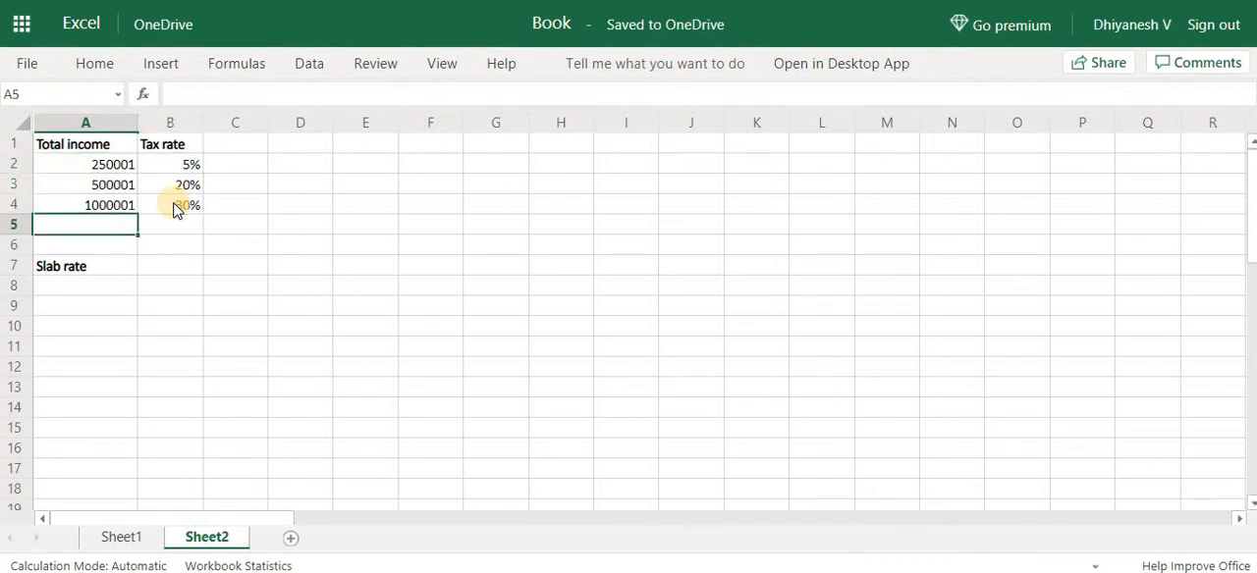
text(=xl)
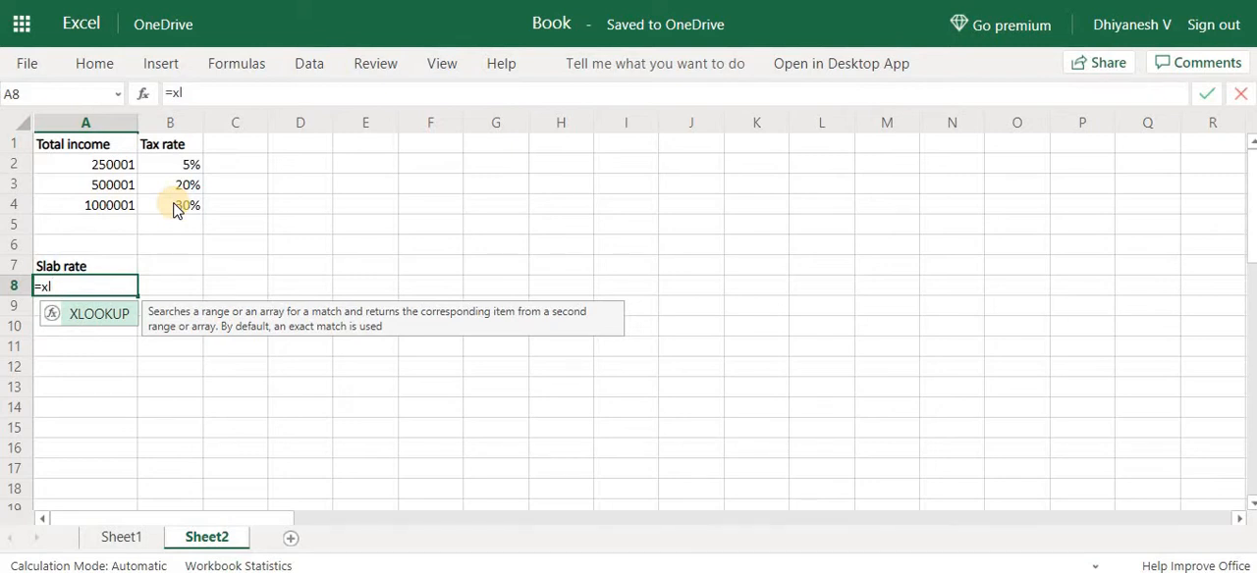
key(Tab)
key(Escape)
Label A6 as Actual TI and enter 750000 as the income in B6
key(Up)
key(Right)
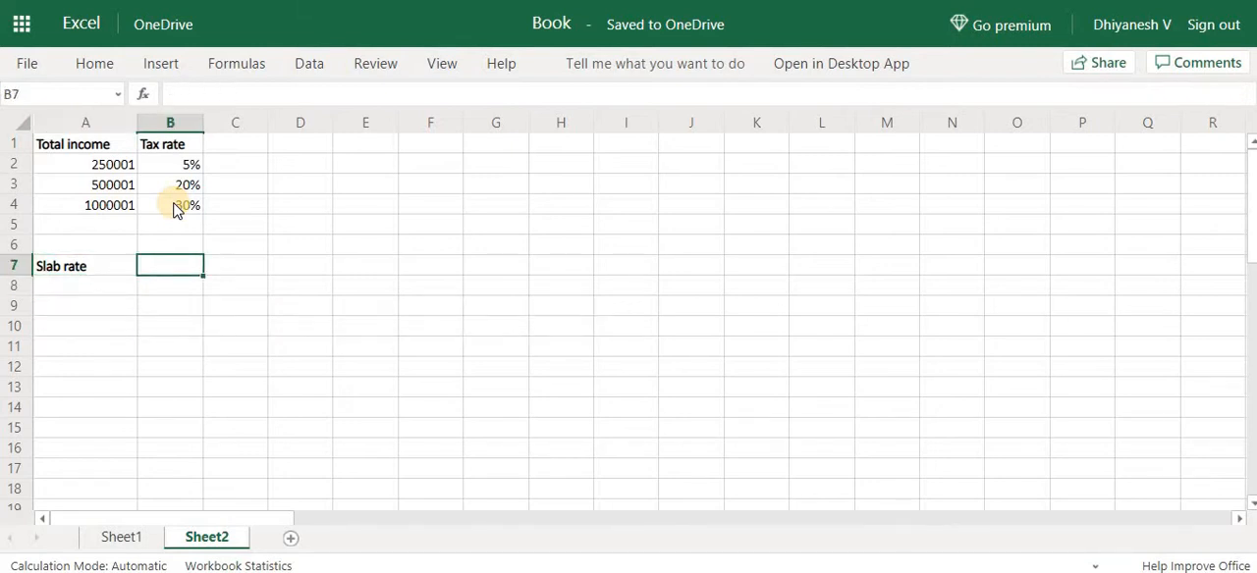
key(Up)
key(Left)
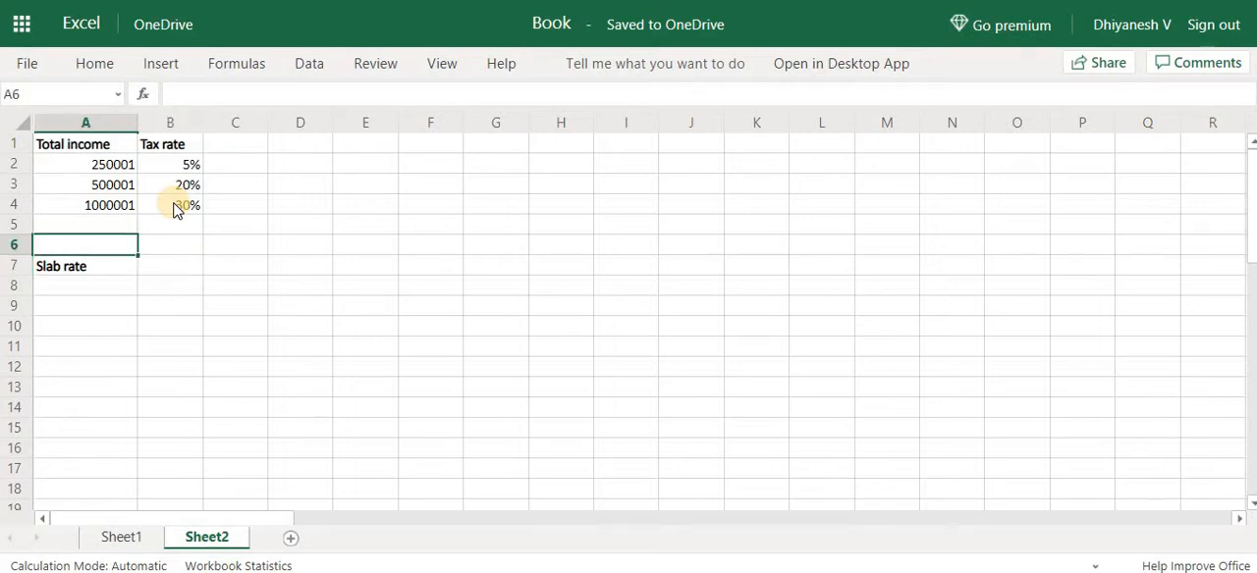
text(Act)
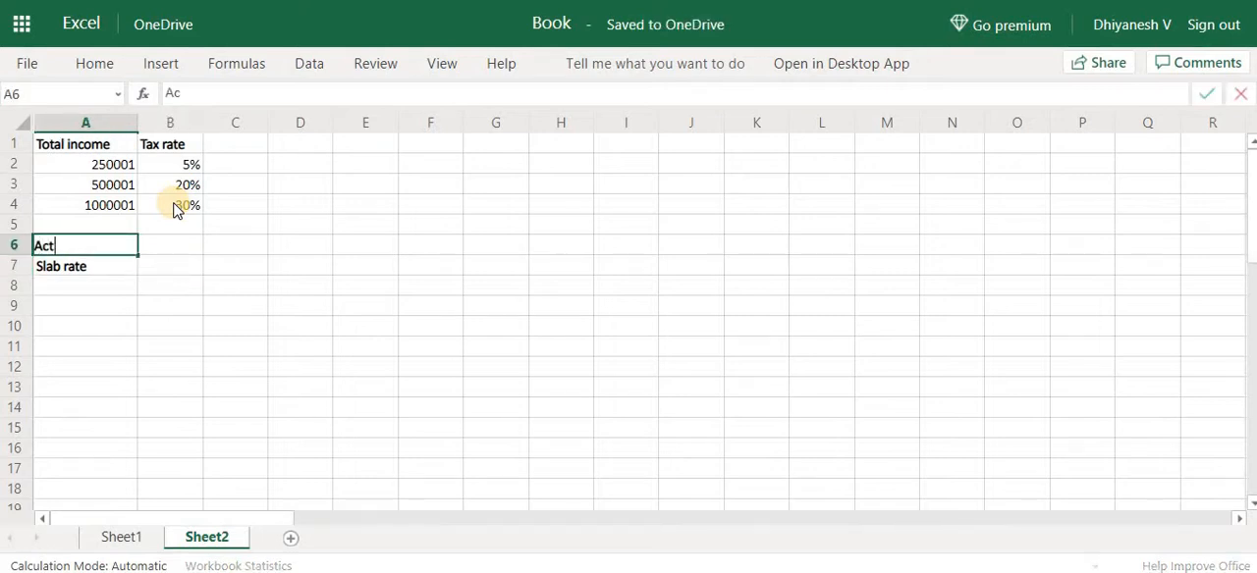
text(ual TI)
key(Tab)
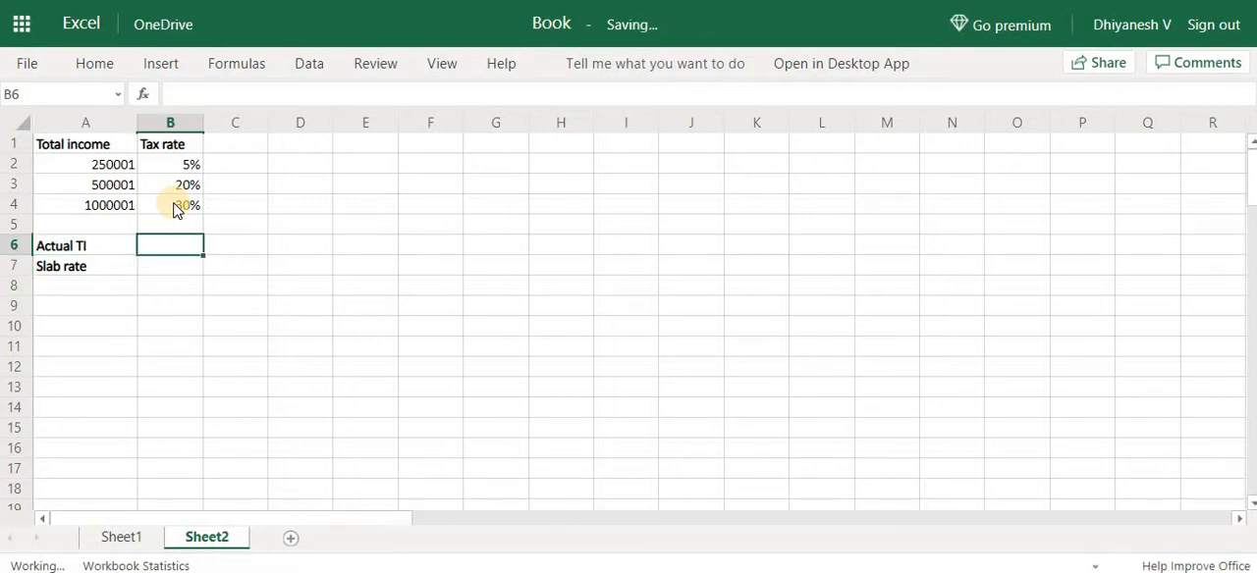
text(750000)
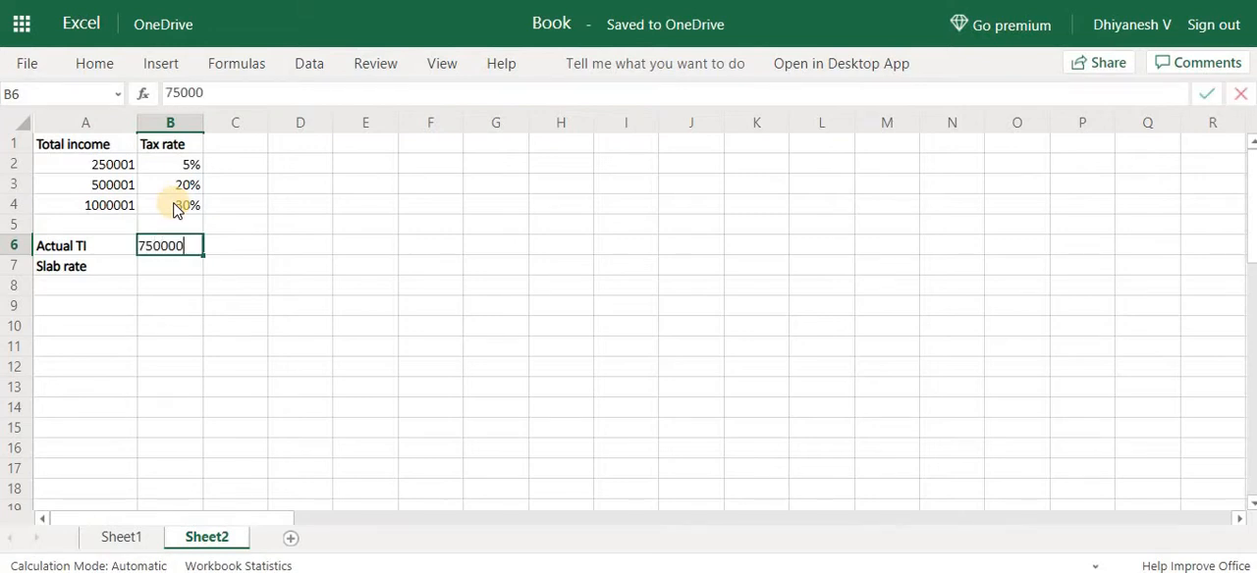
key(Return)
key(Return)
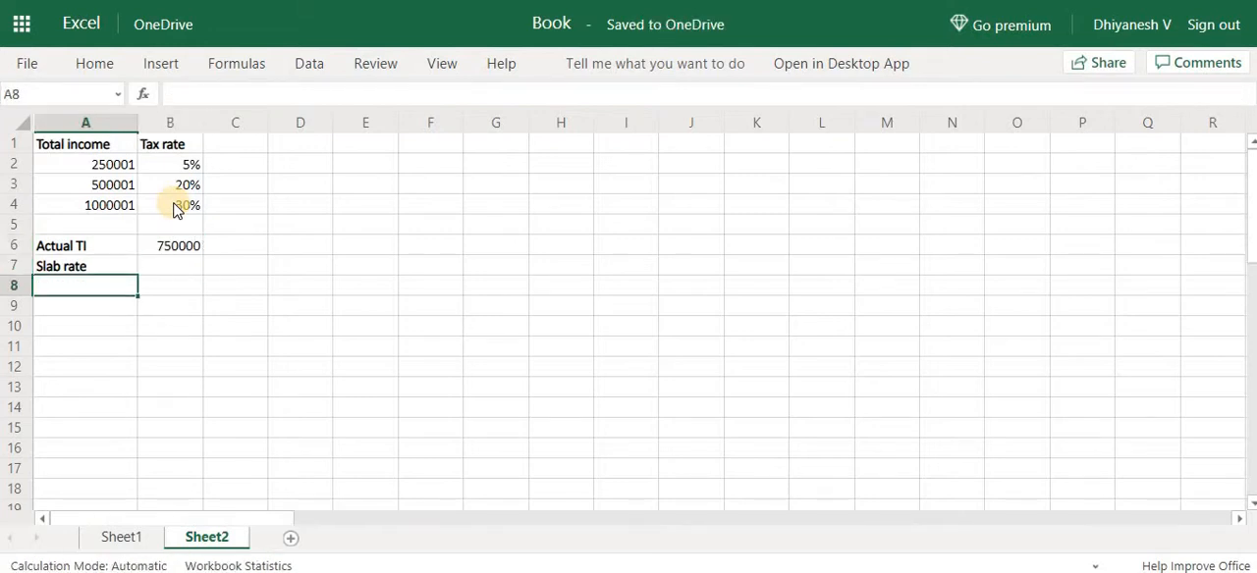
Start an XLOOKUP formula in A8 with the actual income cell $B$6 as the absolute lookup value
text(=xl)
key(Tab)
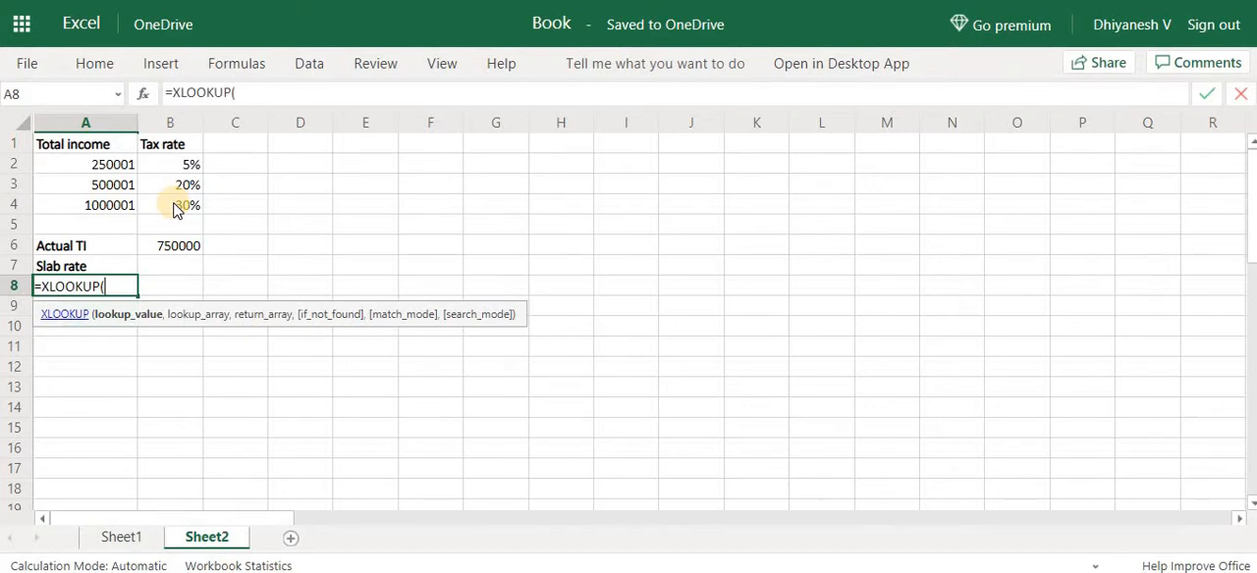
text(1)
key(BackSpace)
key(Up)
key(Right)
key(Up)
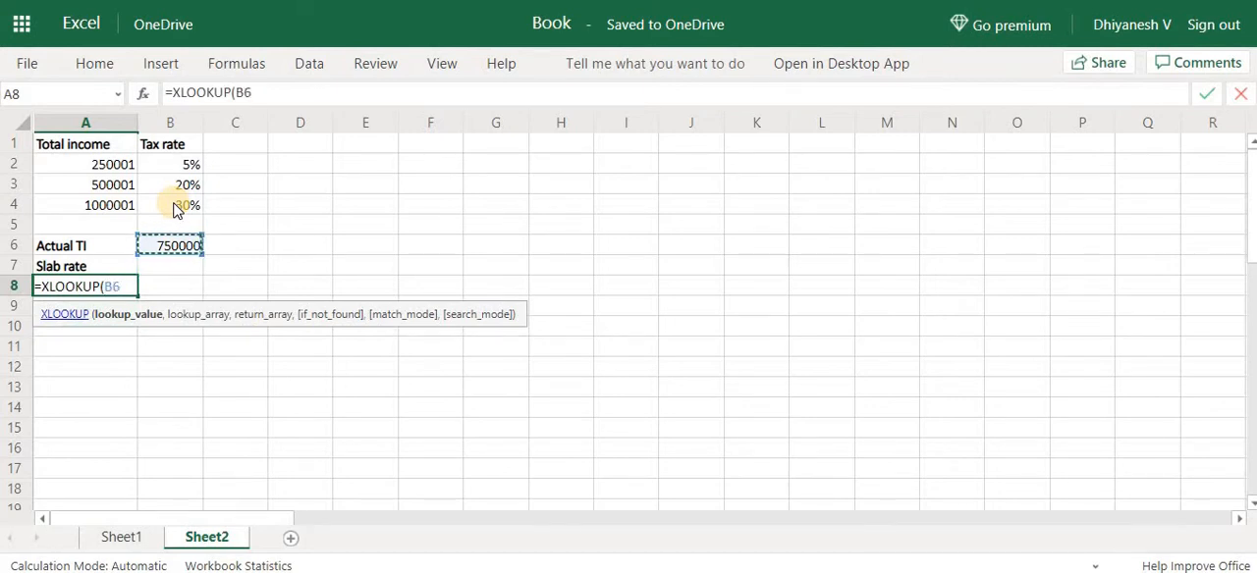
key(F4)
text(,)
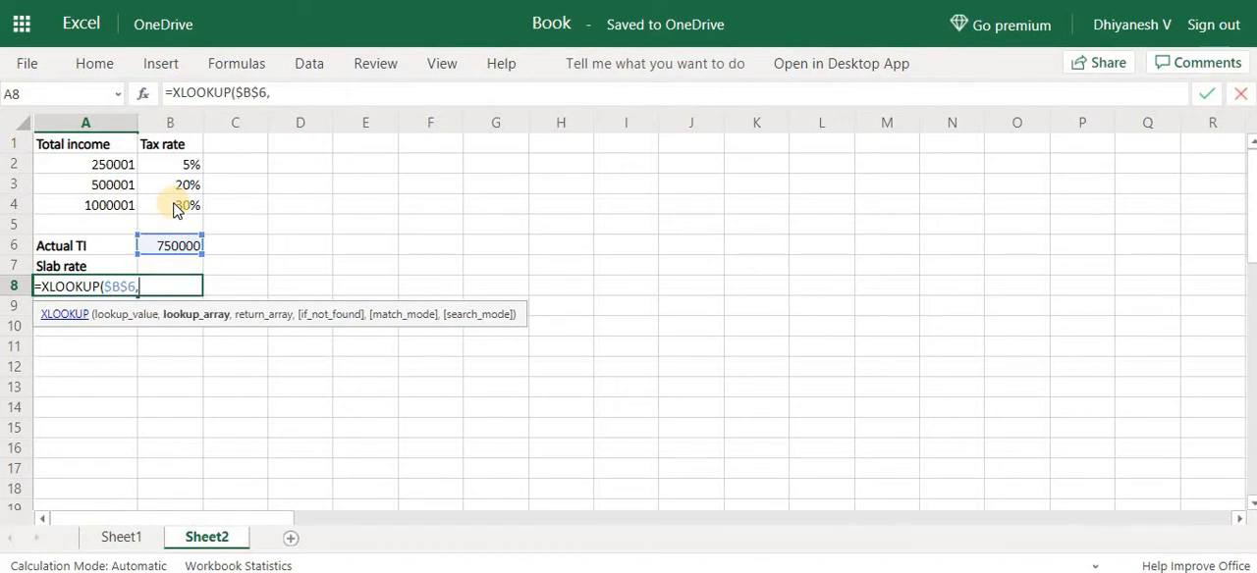
Set the formula's lookup array to the Total income column as the absolute range $A$1:$A$4
click(94, 148)
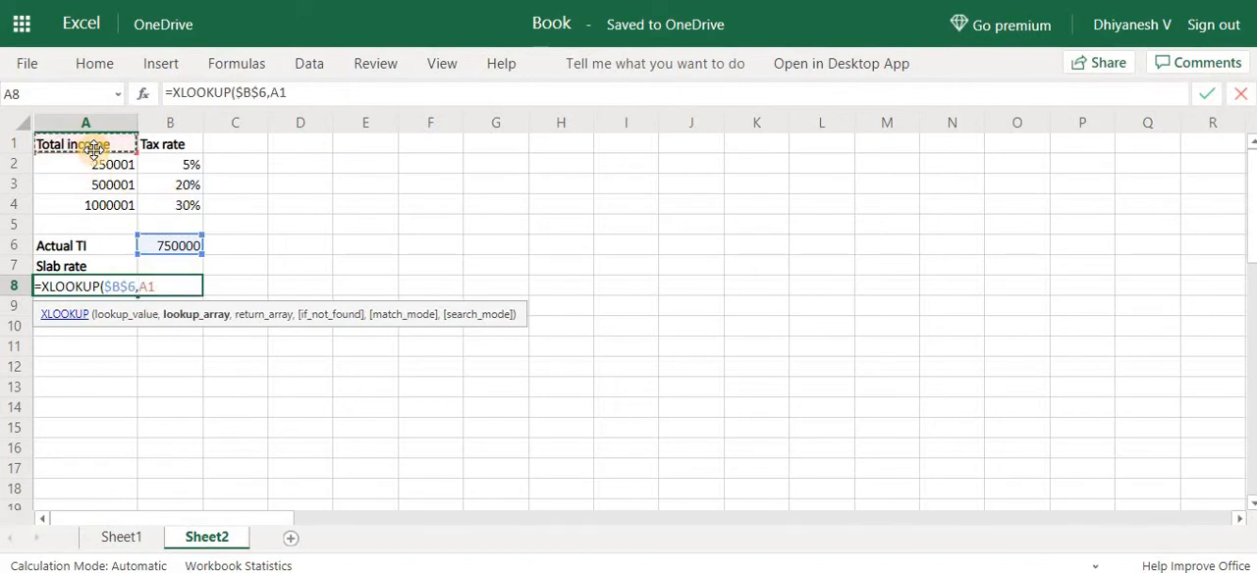
key(shift+Down)
key(shift+Down)
key(shift+Down)
key(F4)
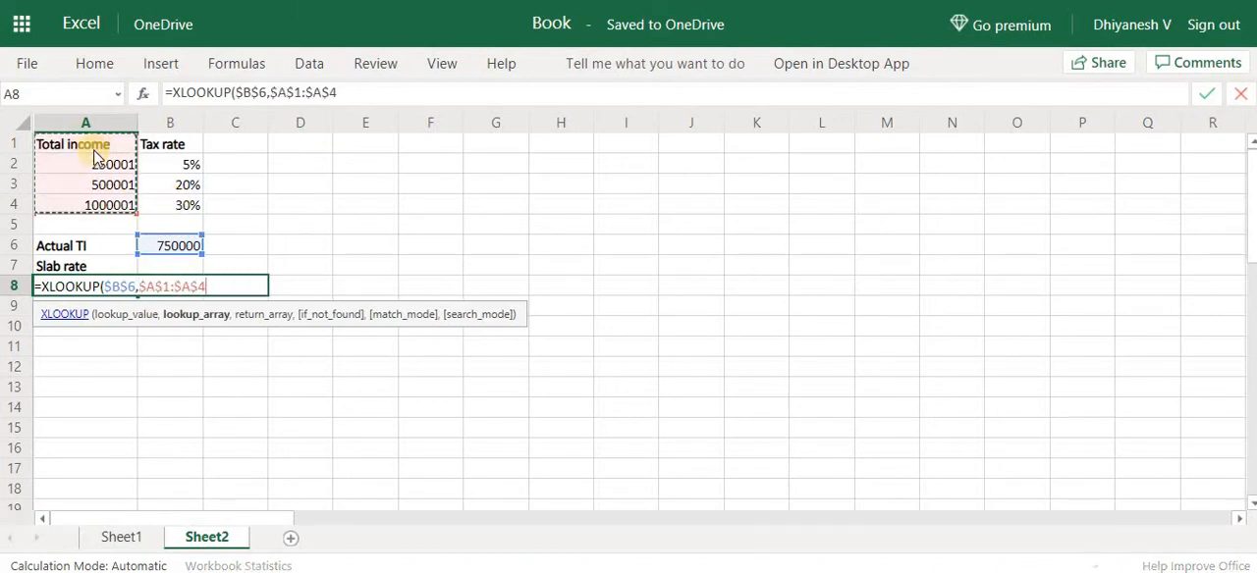
Set the return array to the Tax rate column $B$1:$B$4 and leave the if_not_found argument empty
text(,)
key(Right)
key(Up)
key(Up)
key(Up)
key(Up)
key(Up)
key(Up)
key(Up)
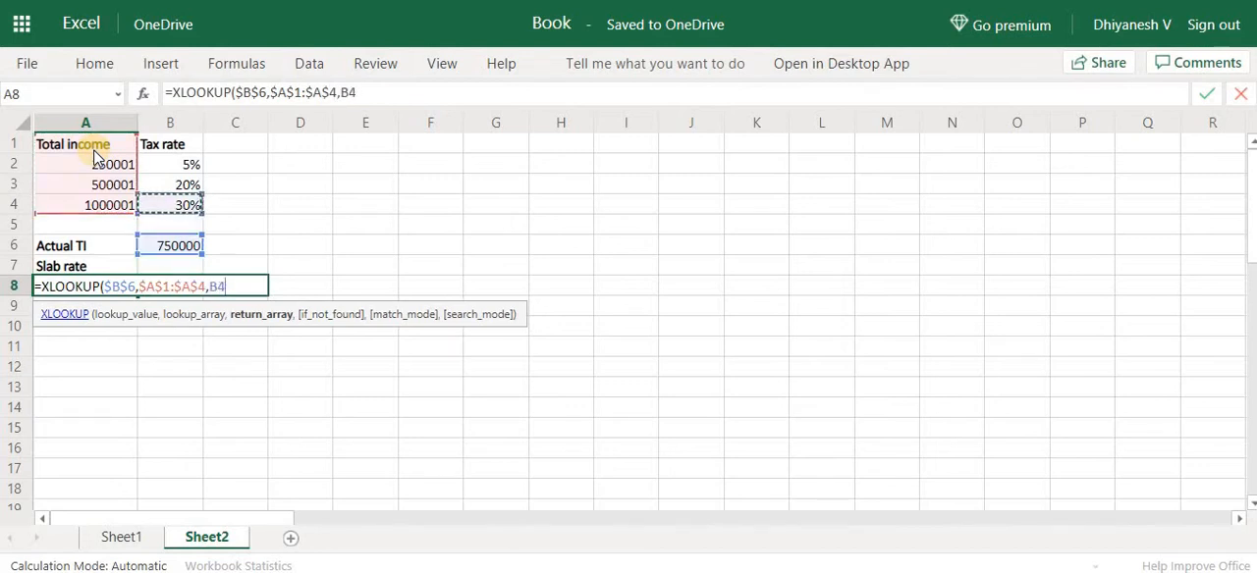
key(shift+Down)
key(shift+Down)
key(shift+Down)
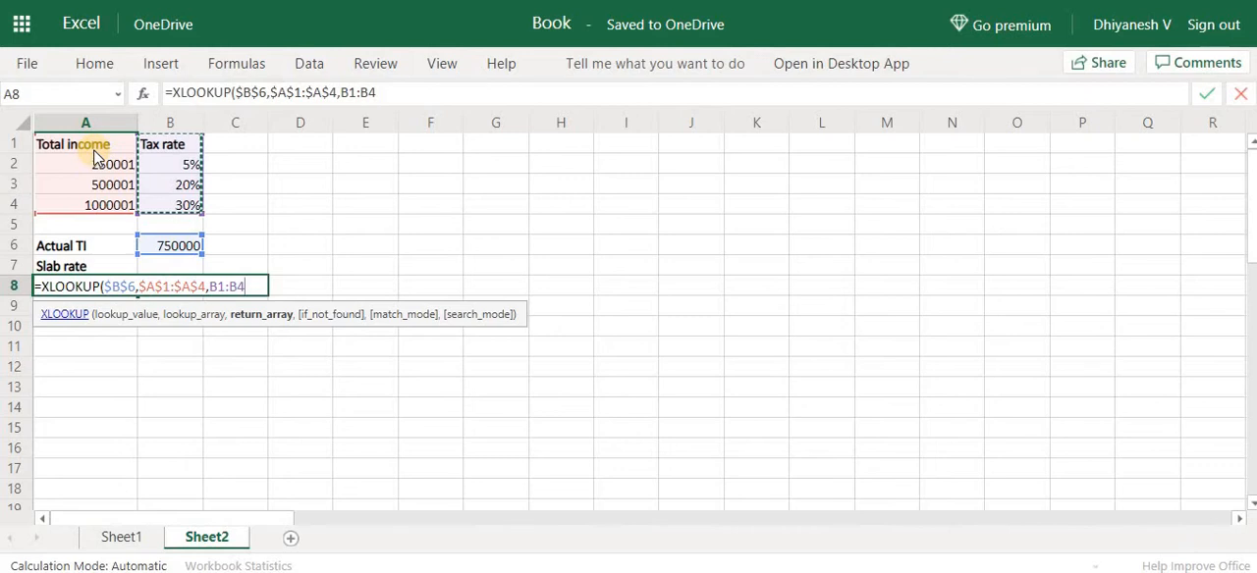
key(F4)
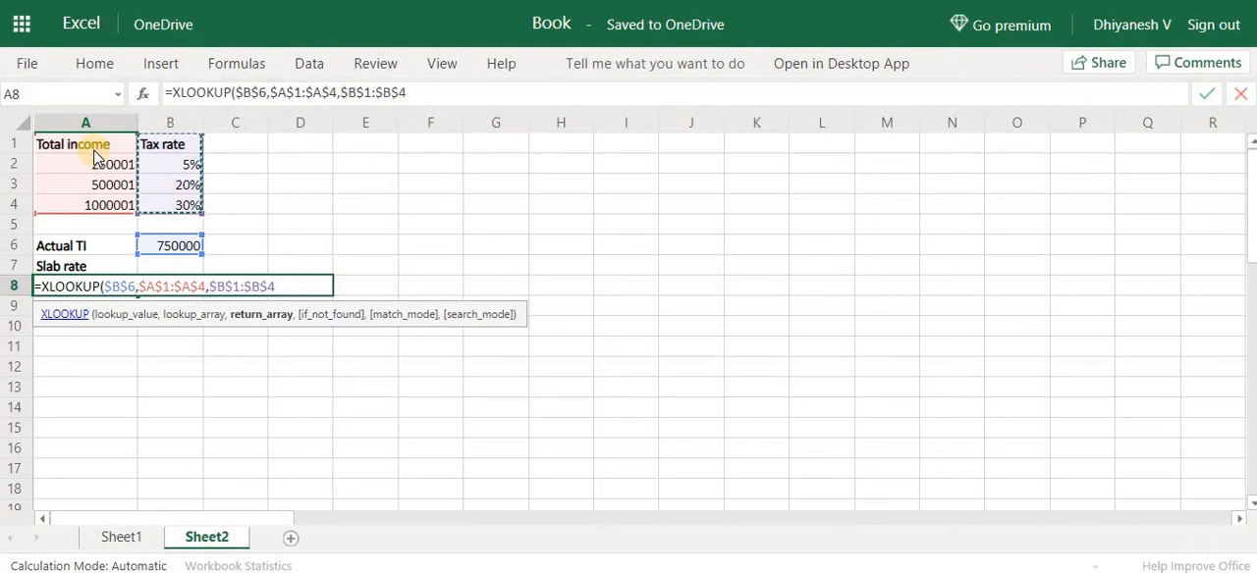
text(,)
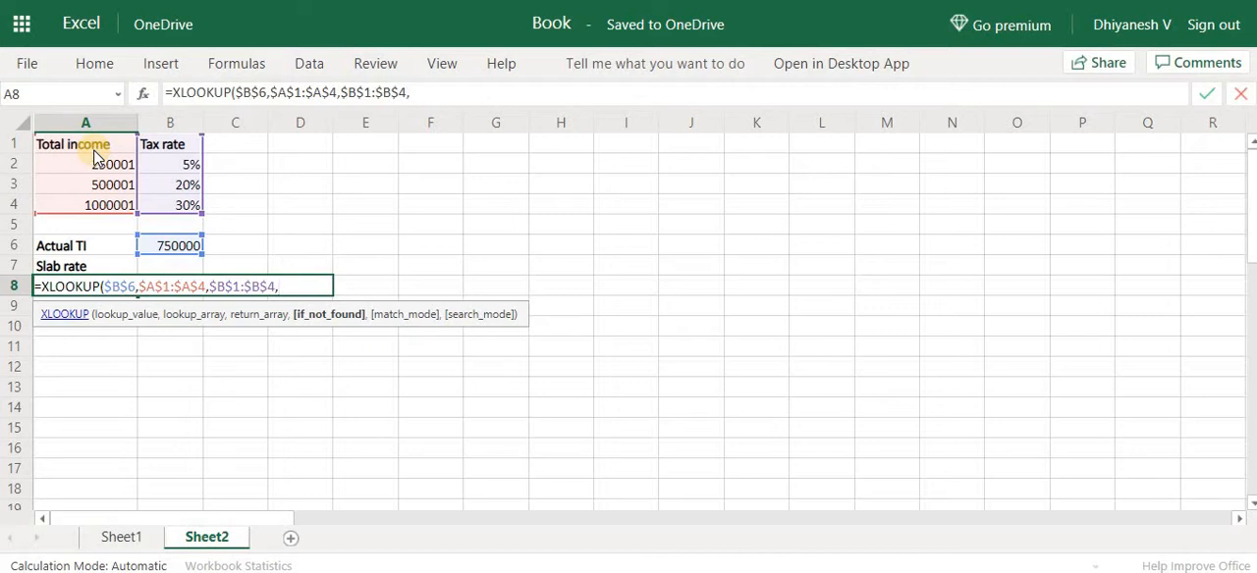
text(,)
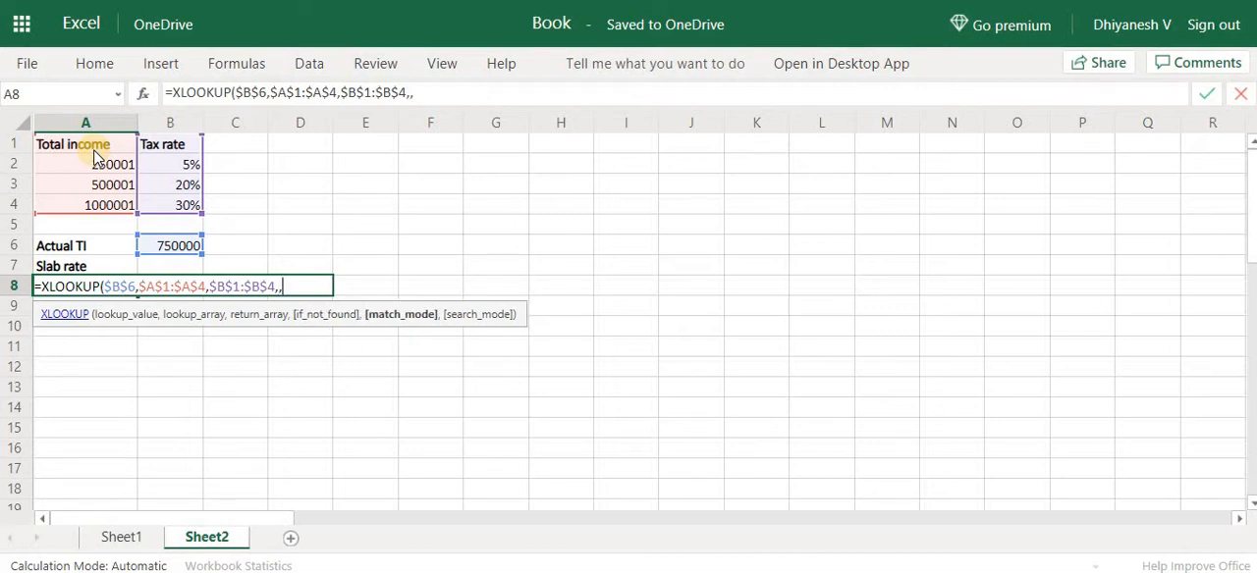
Set the match_mode argument to -1 and complete the XLOOKUP formula in A8
key(alt)
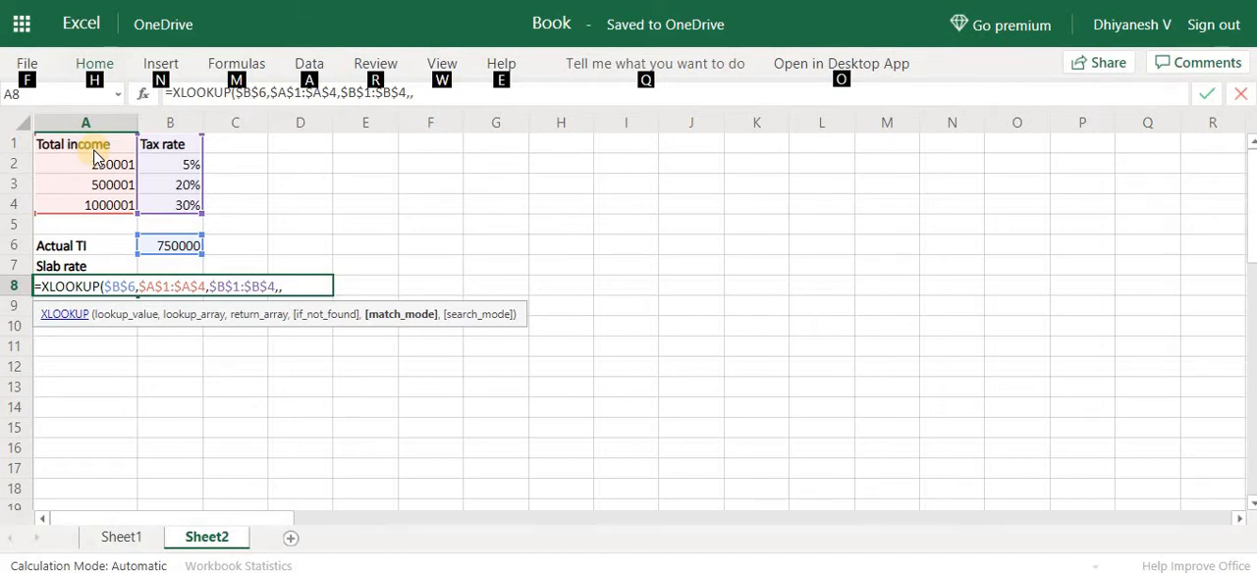
key(alt)
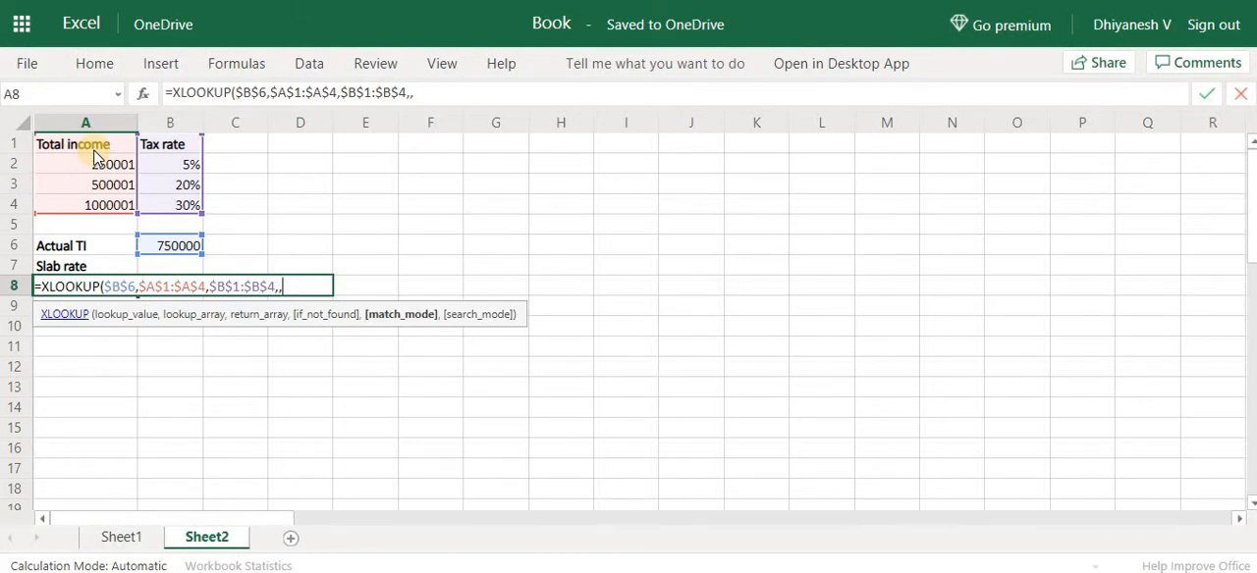
text(0)
key(BackSpace)
text(-1)
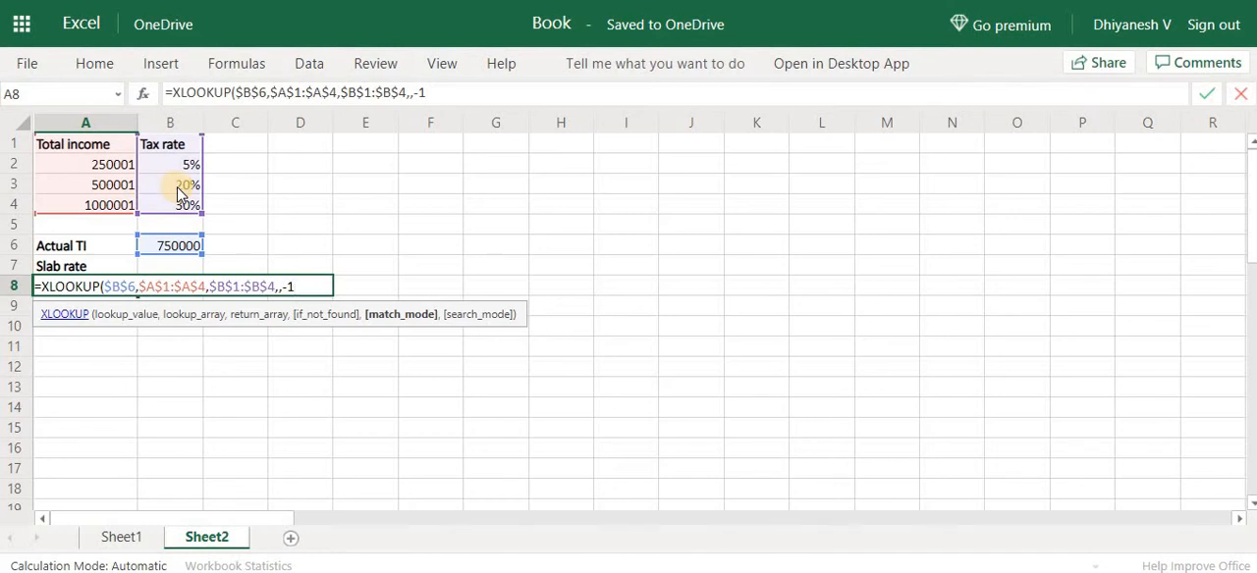
text())
key(Return)
key(Up)
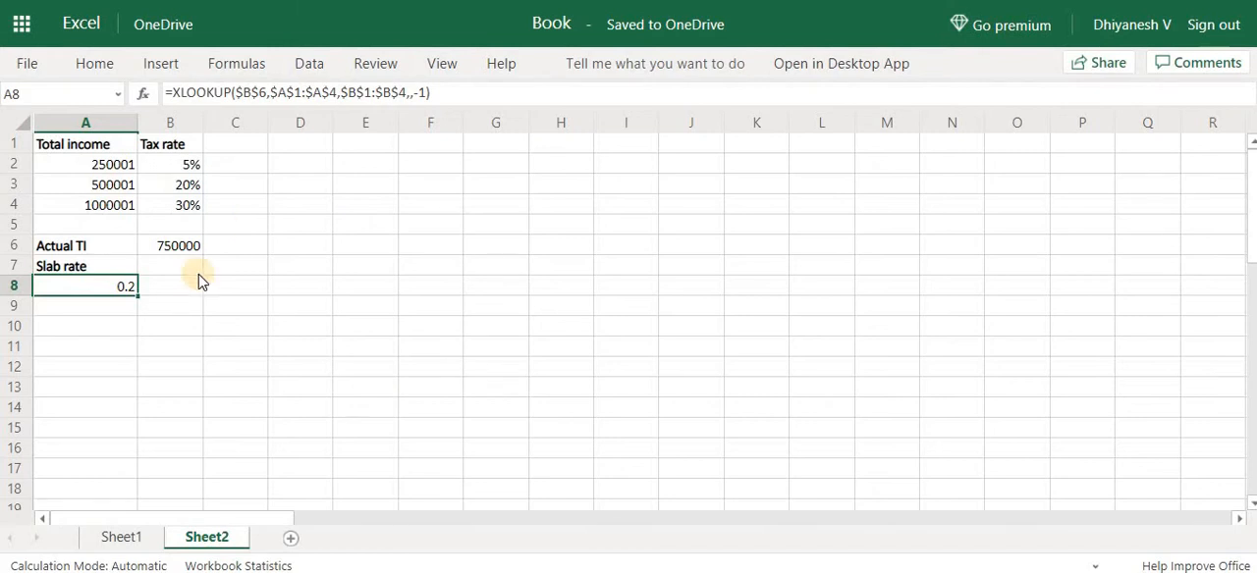
Format the slab rate in A8 as a percentage and change its formula's match_mode to 1
key(ctrl+shift+5)
key(F2)
key(Left)
key(shift+Left)
key(shift+Left)
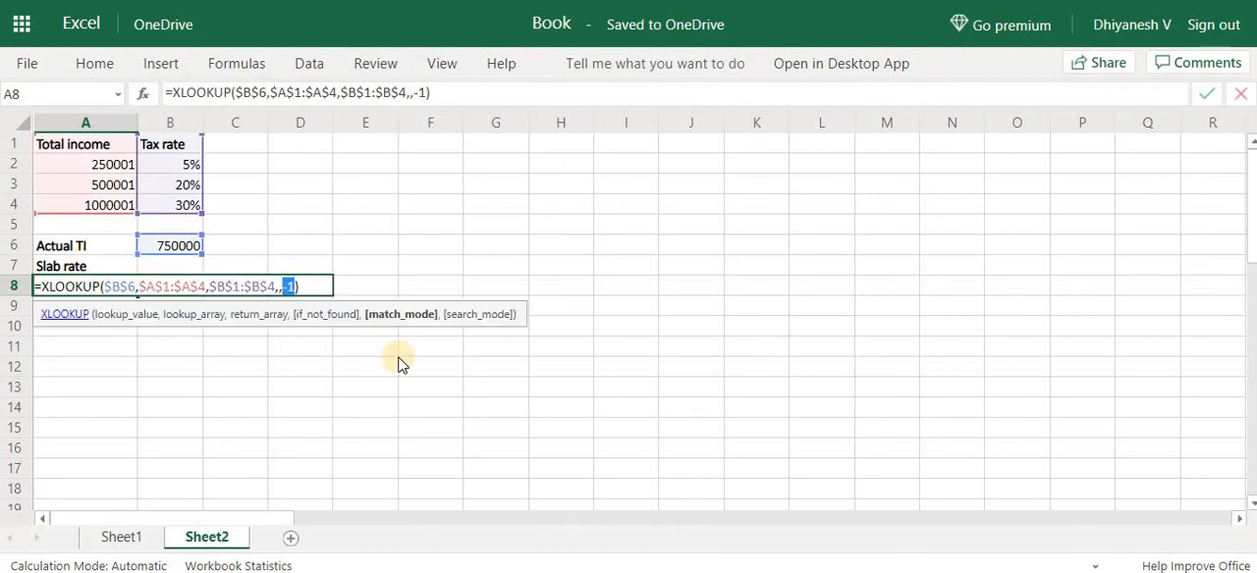
text(1)
key(Return)
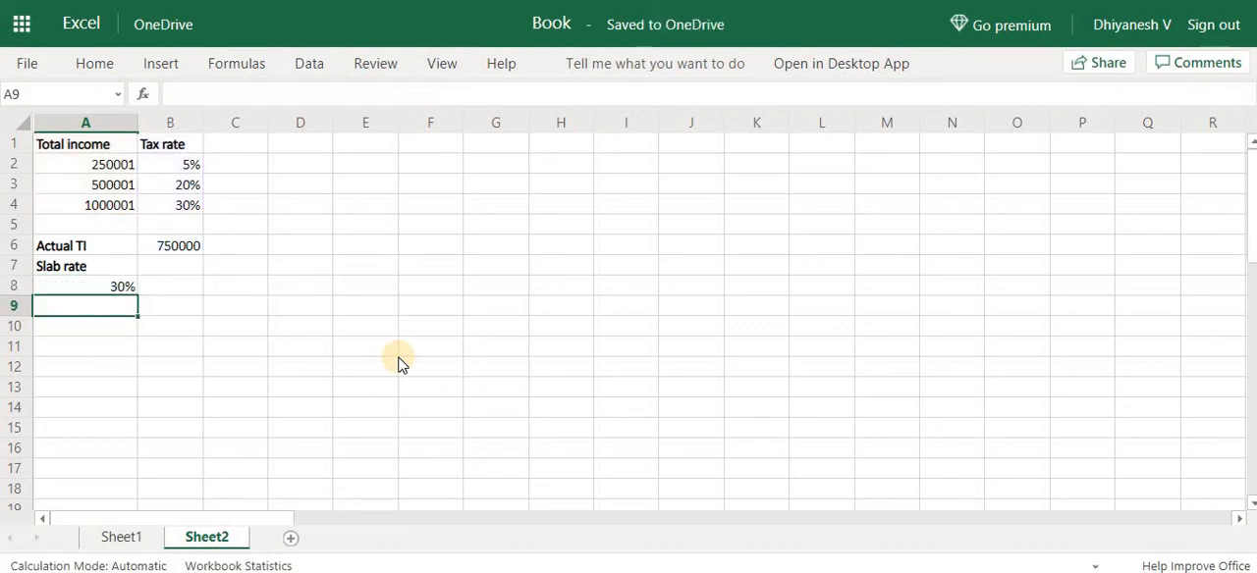
Try match_mode 2 for a wildcard match in the A8 formula
key(Up)
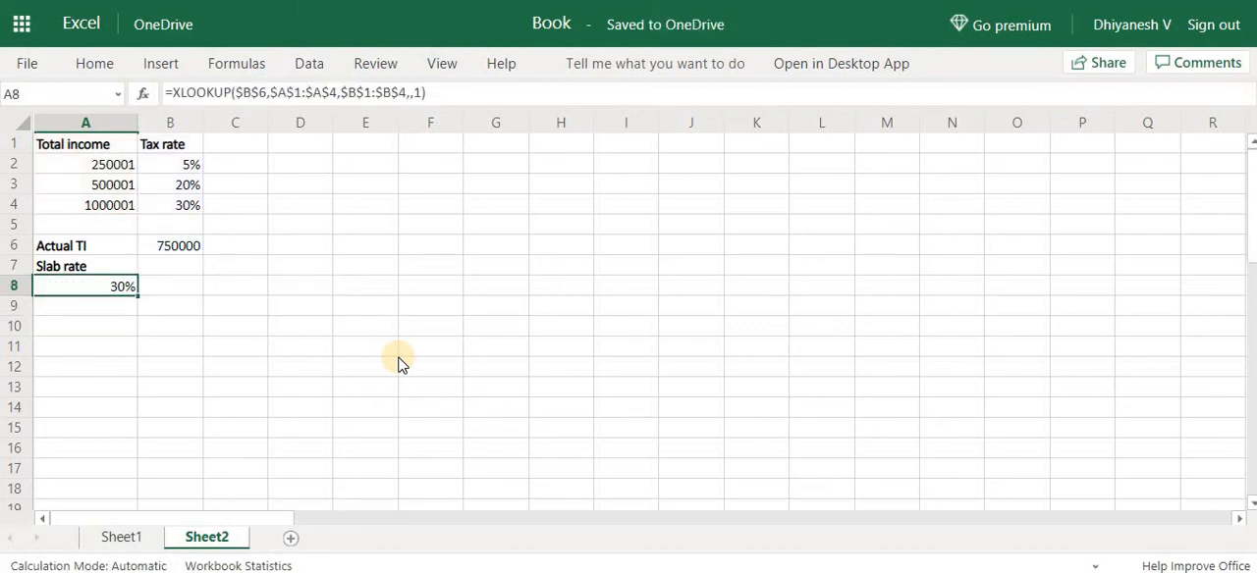
key(F2)
key(Left)
key(BackSpace)
text(2)
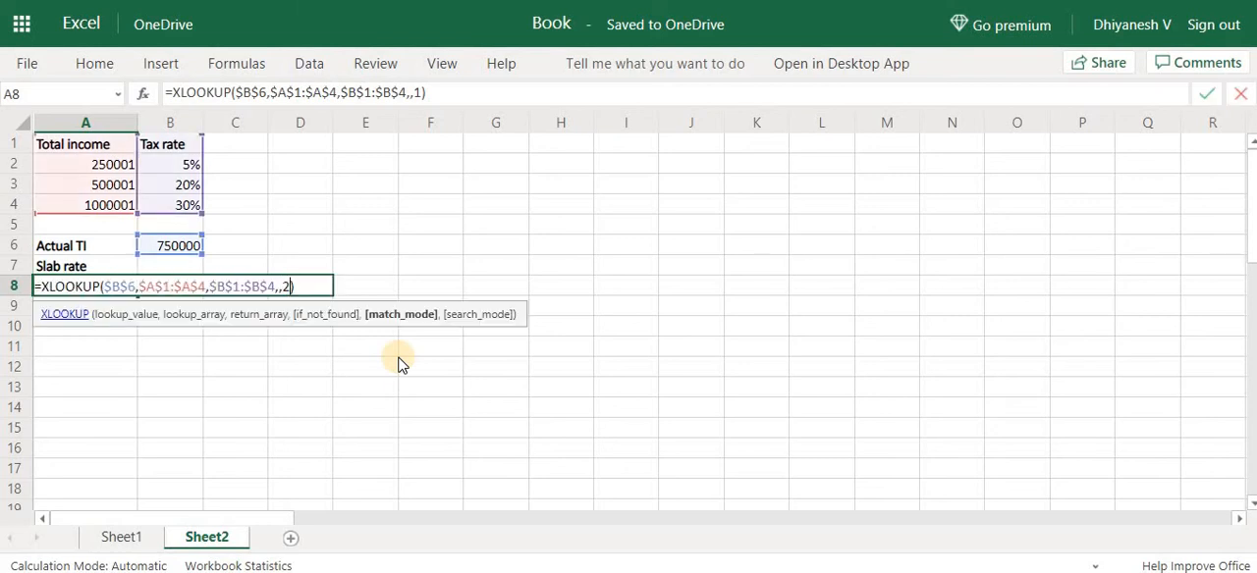
key(shift+Left)
key(Right)
Try appending the wildcard "?" and instead "*" to the lookup value $B$6, and discard the formula edit
key(Left)
key(Left)
key(Left)
key(Left)
key(Left)
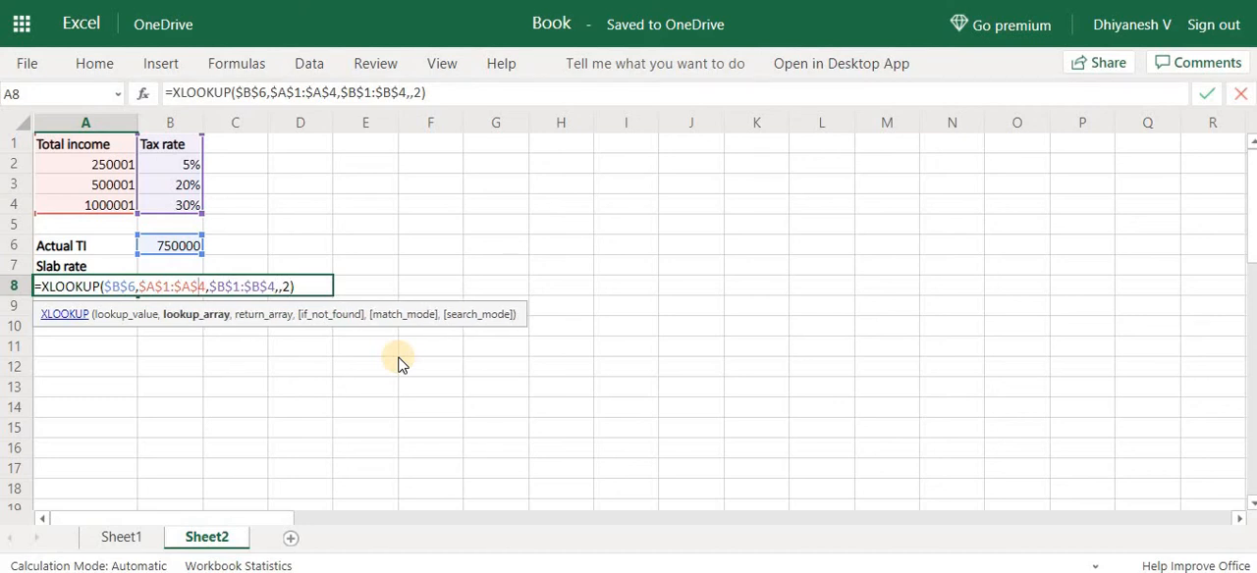
key(Left)
key(Left)
key(Left)
key(Left)
key(Left)
key(Left)
key(Left)
key(Left)
key(Left)
key(Left)
key(Left)
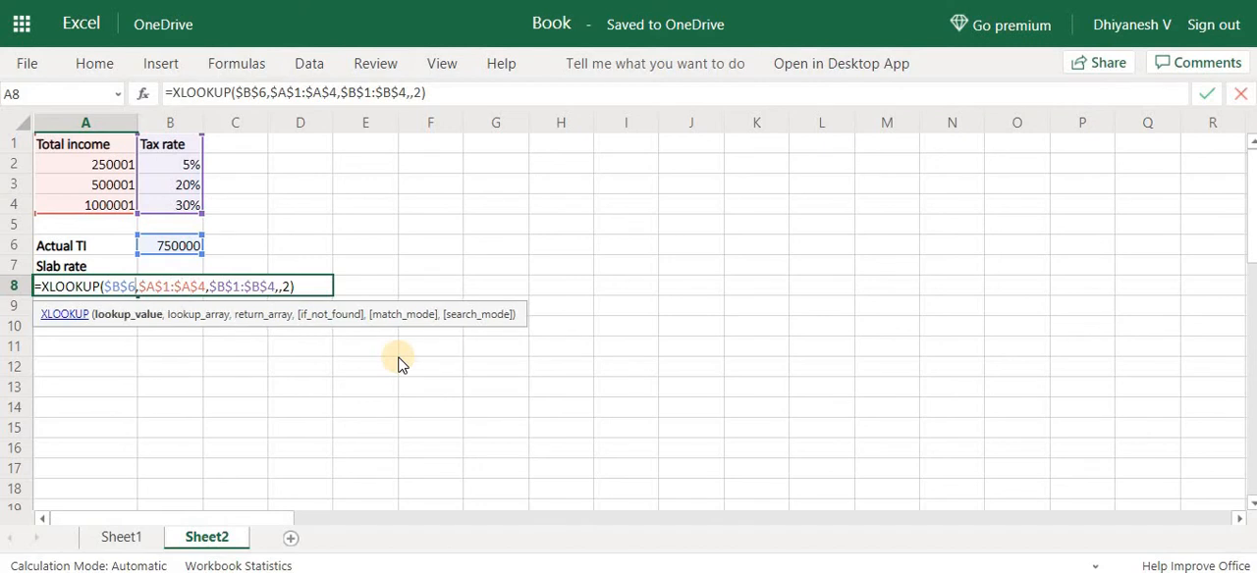
text(&"?)
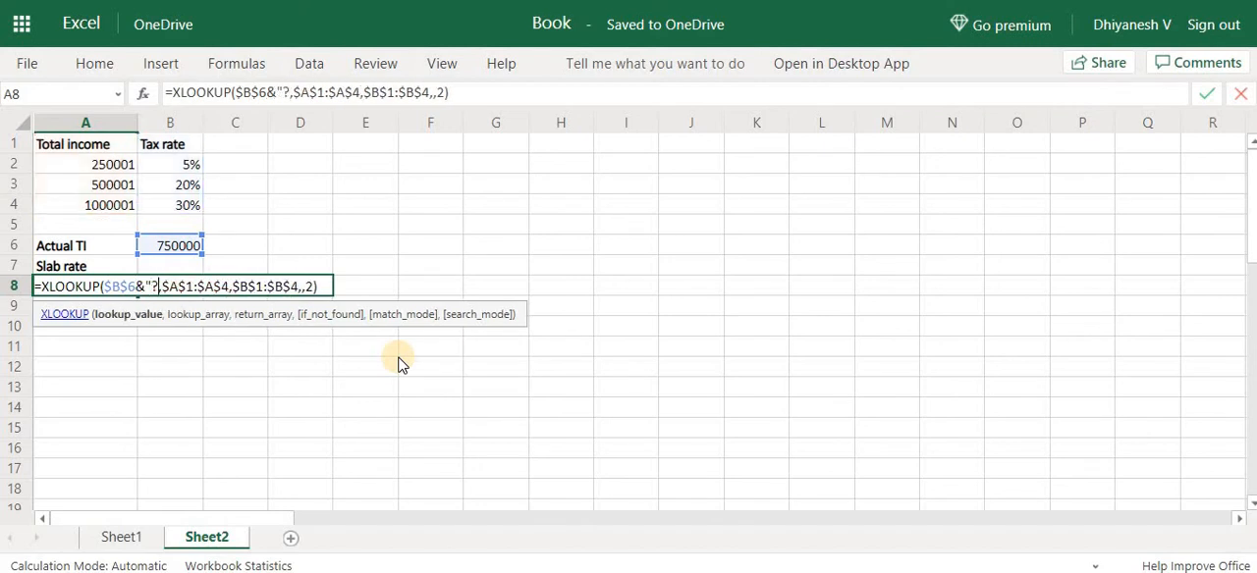
text(")
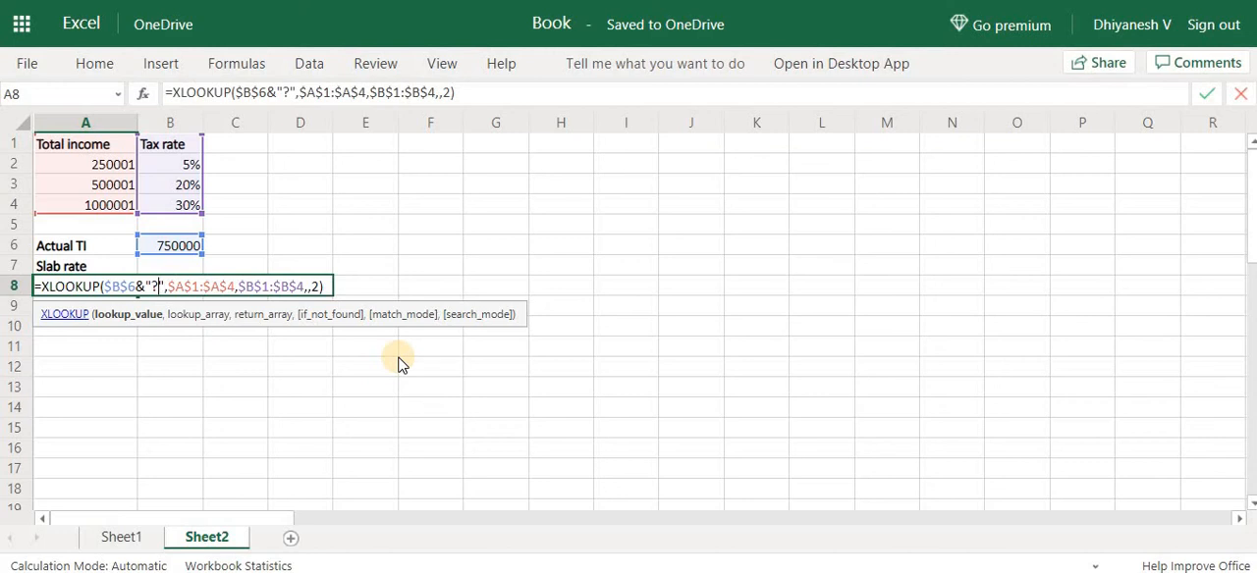
key(shift+Left)
text(*)
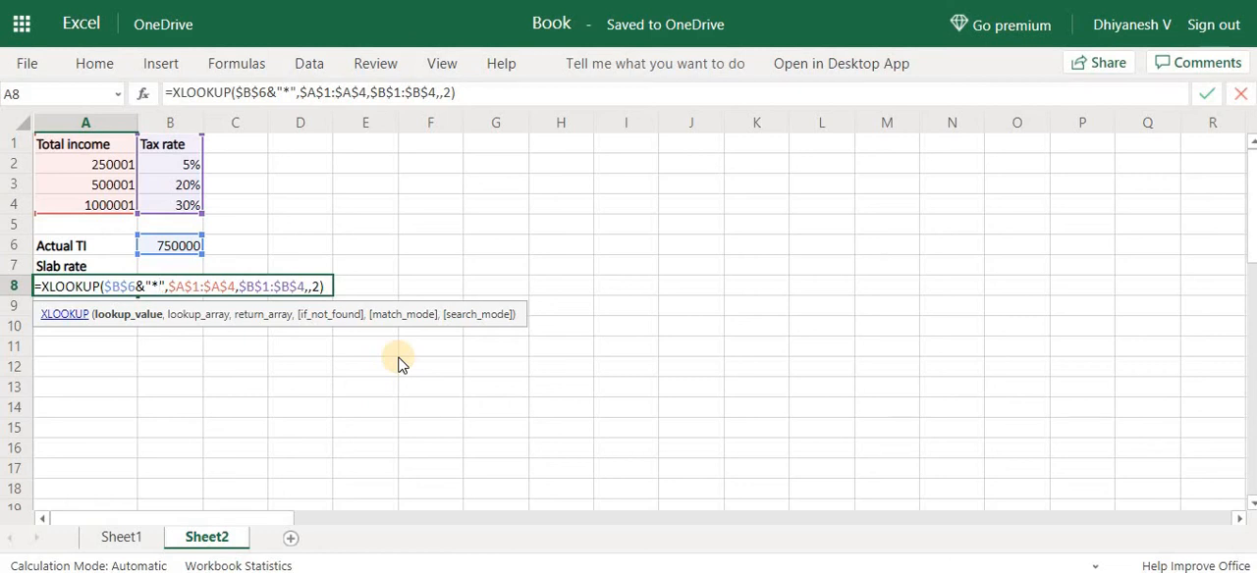
key(Escape)
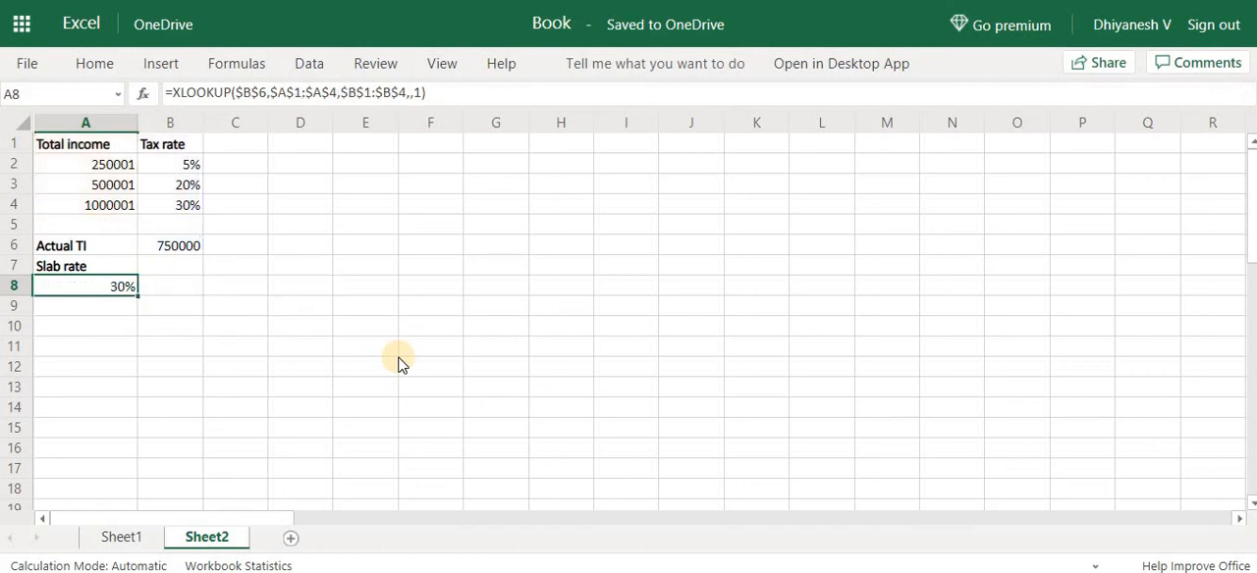
Switch to Sheet1 and remove the last letter from the rep name in J2
click(110, 537)
drag(614, 168, 683, 241)
key(Up)
key(Down)
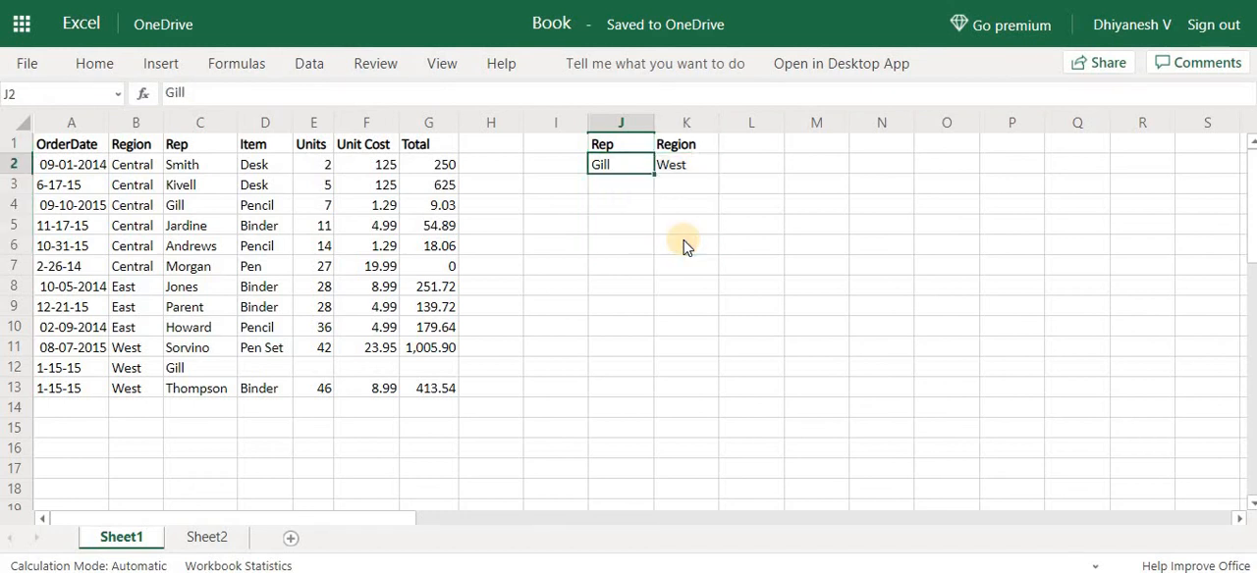
key(F2)
key(BackSpace)
key(Return)
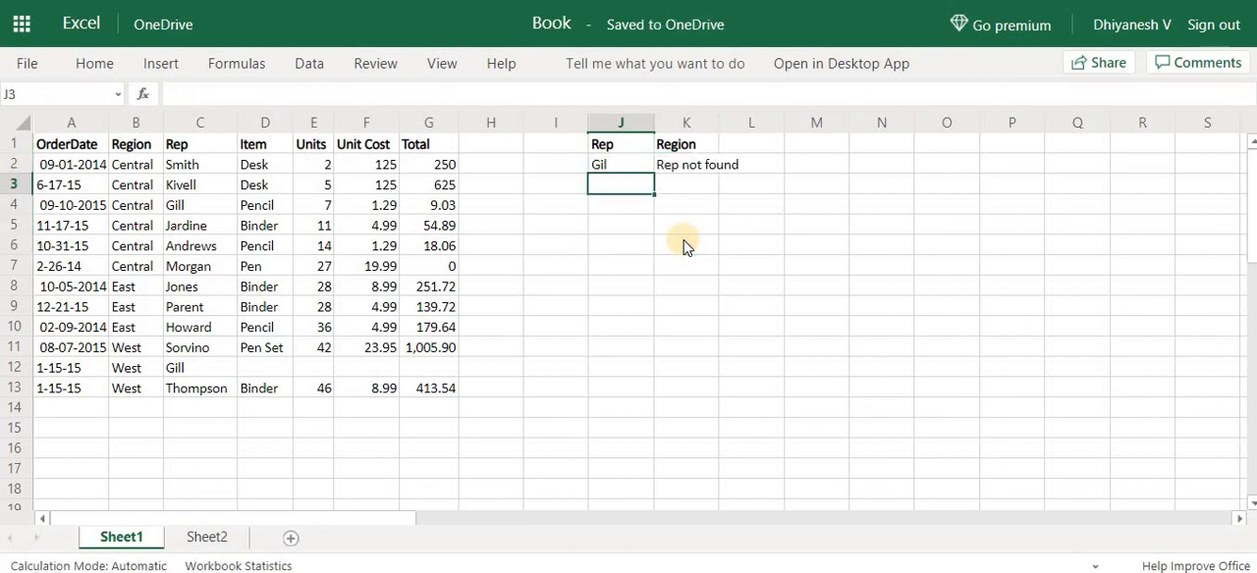
Append the wildcard &"?" to the lookup value $J$2 in K2's XLOOKUP formula
key(Up)
key(Right)
key(F2)
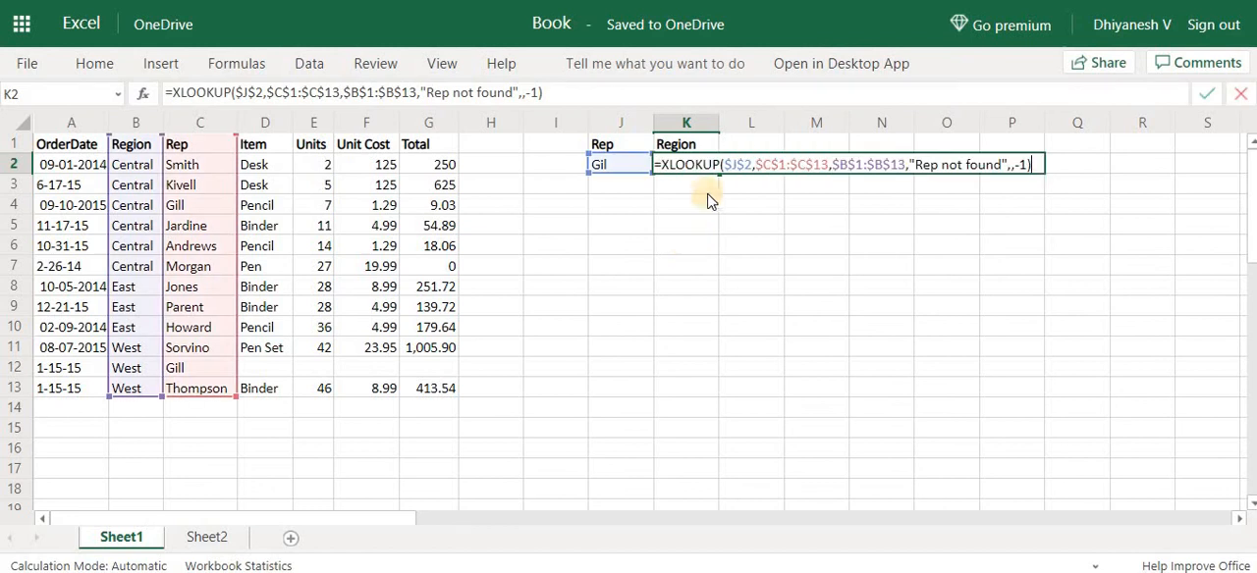
click(749, 165)
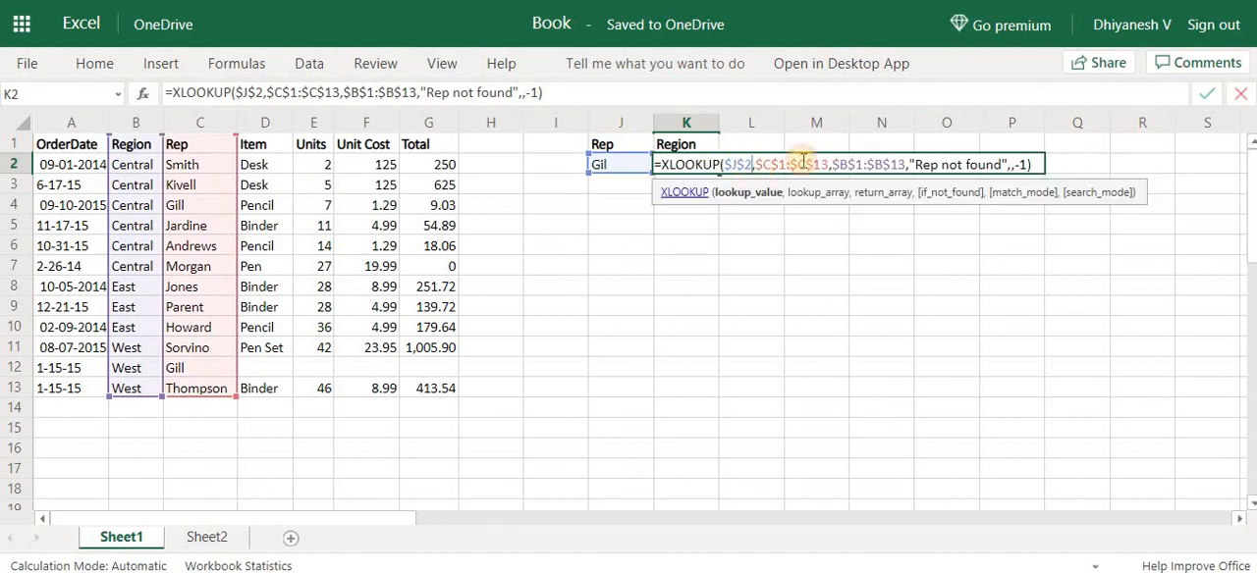
text(&)
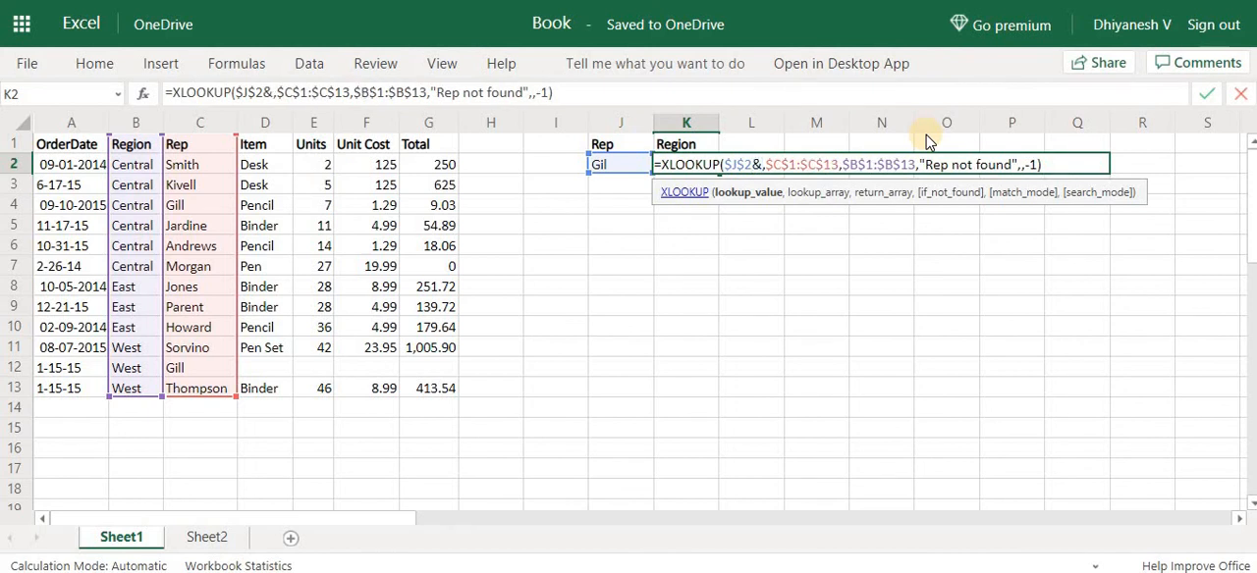
text(")
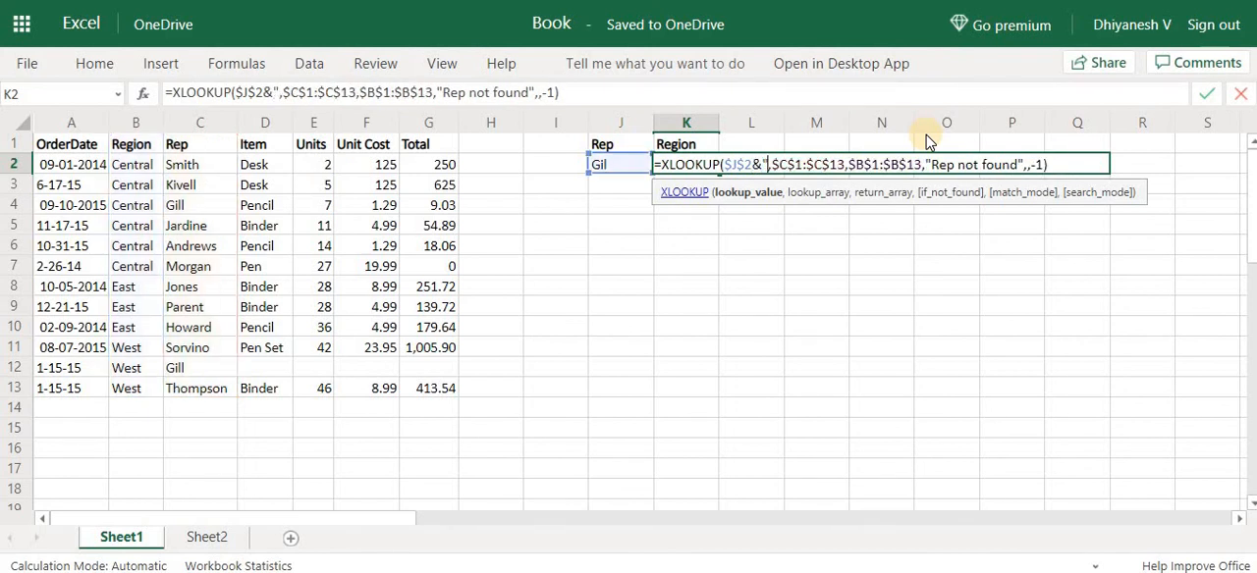
text(?")
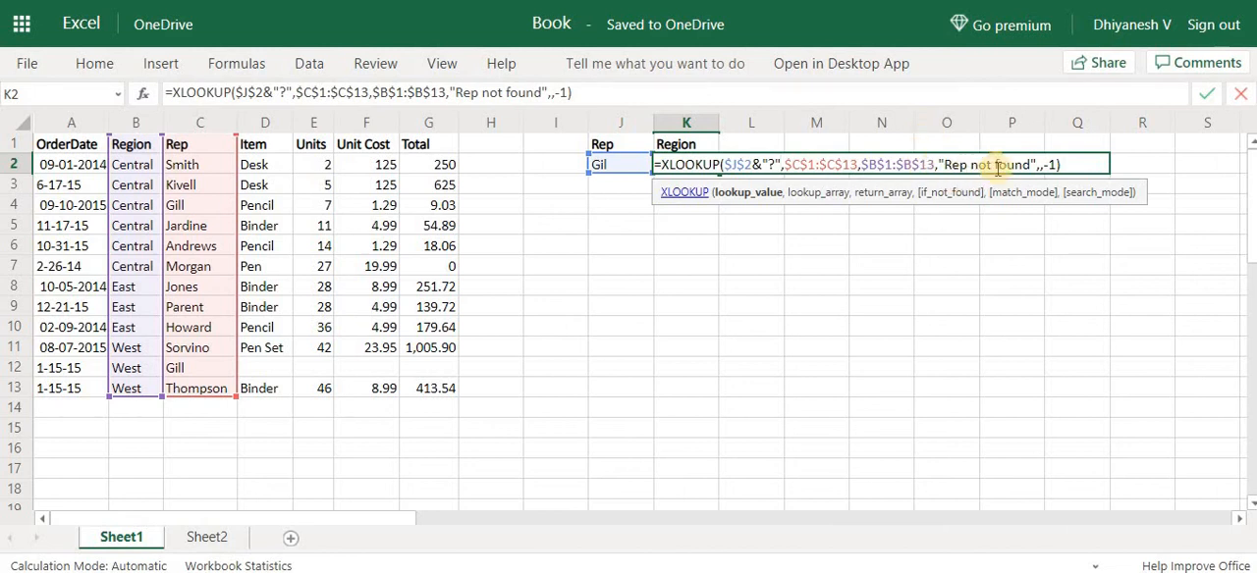
Set the match_mode argument in K2's formula to 2 for wildcard matching and commit the formula
click(1039, 165)
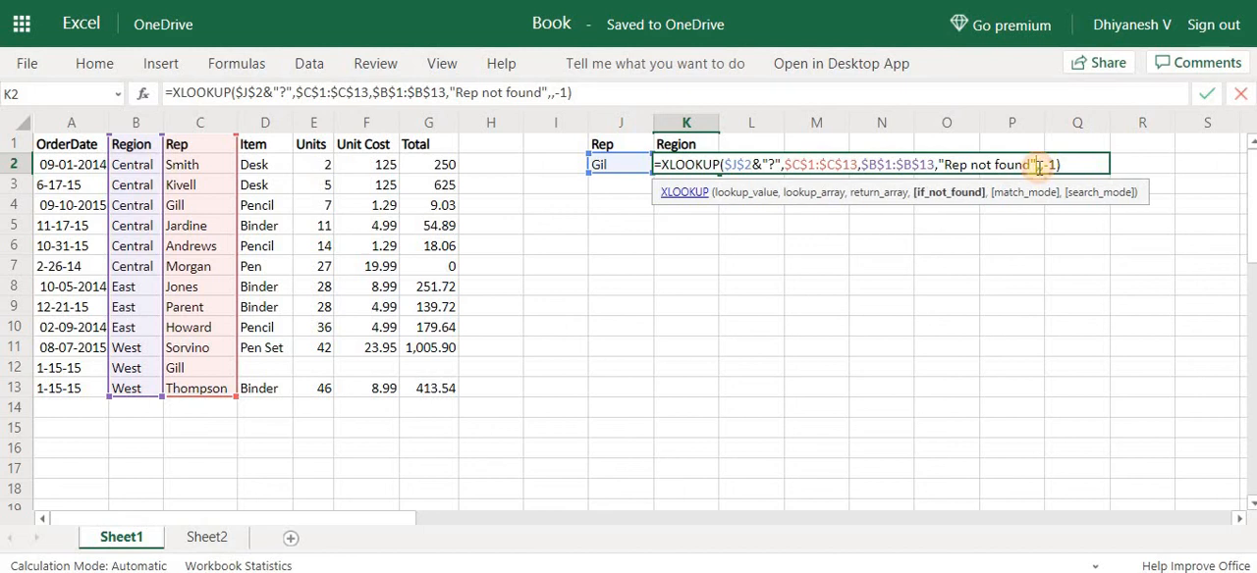
click(1042, 165)
text(2)
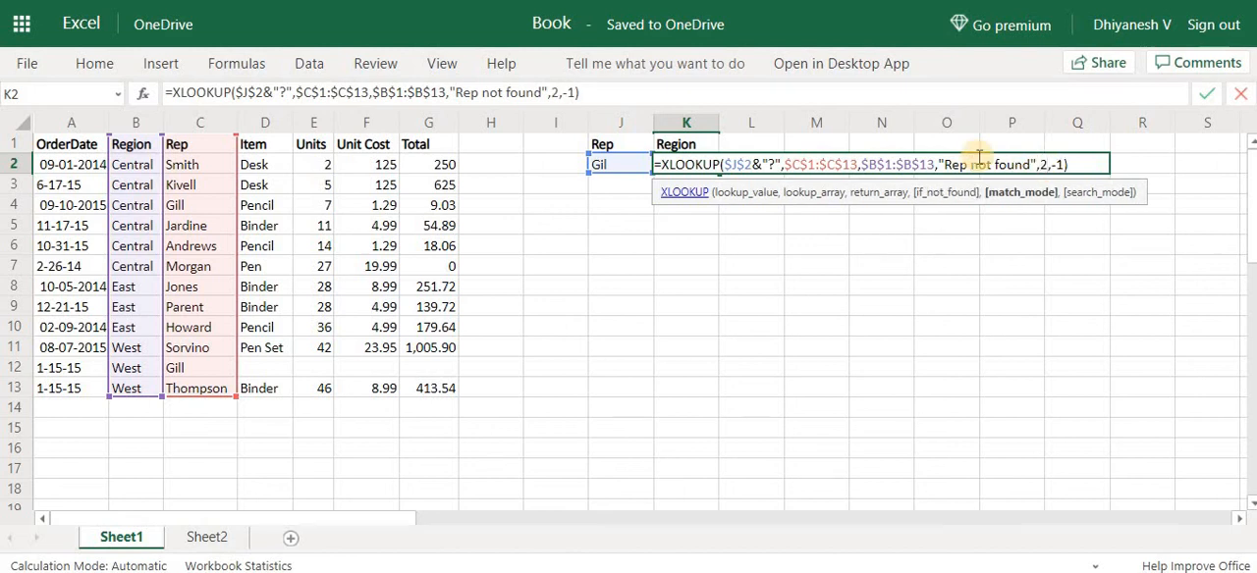
key(Return)
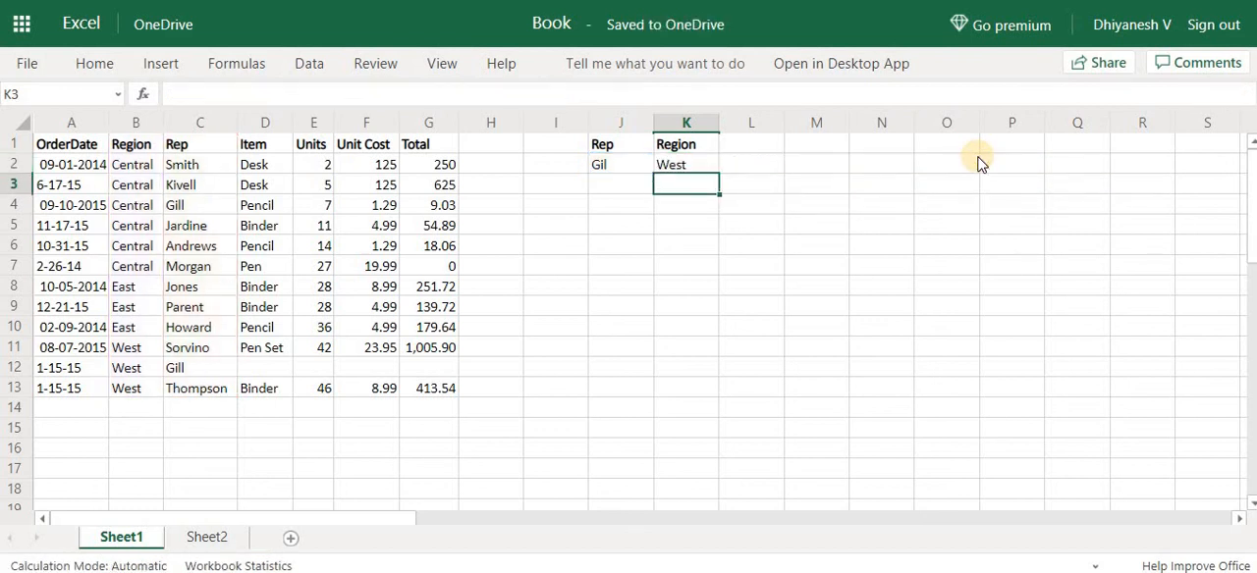
key(Up)
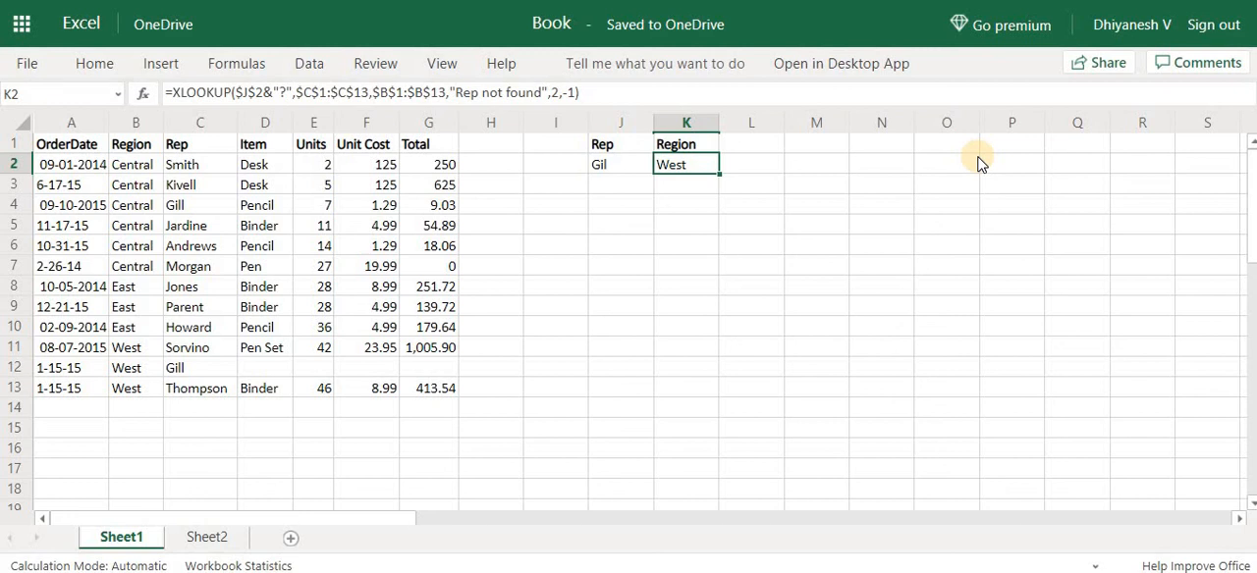
key(Down)
key(Up)
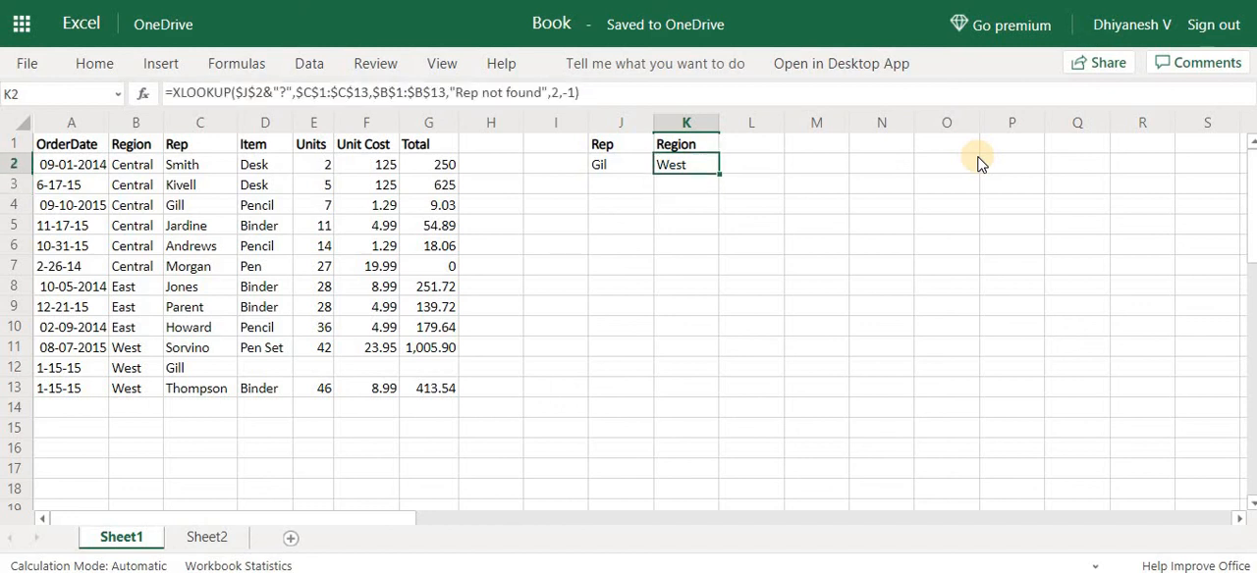